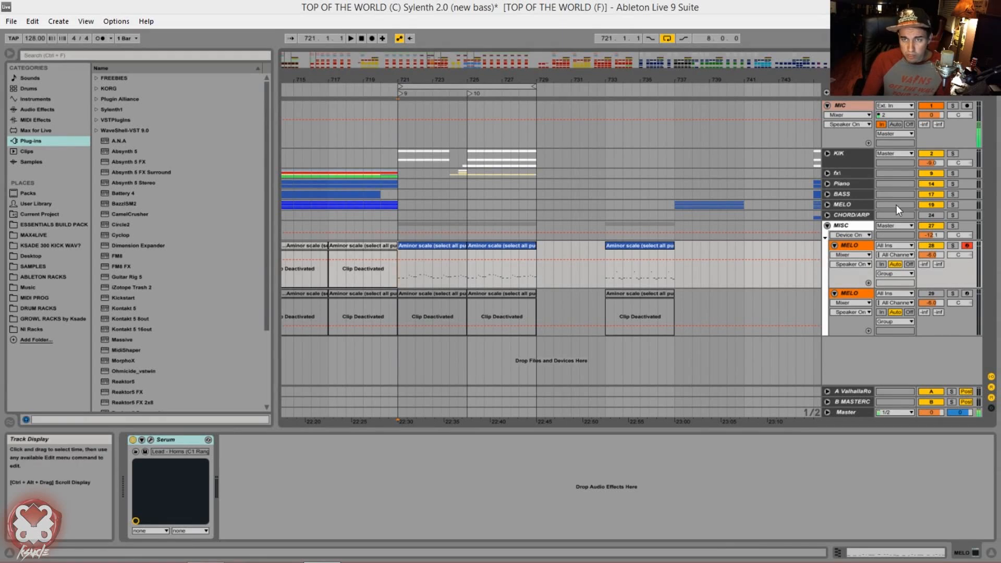
- Solo the upper MELO track to audition its horn lead, and unsolo it
{"action": "left_click", "coordinate": [861, 247]}
{"action": "left_click", "coordinate": [430, 247]}
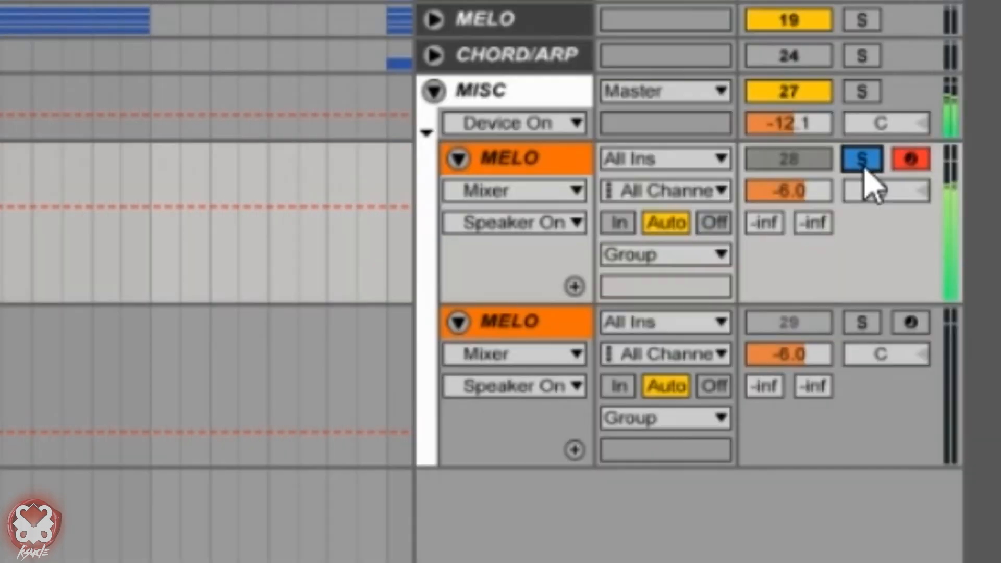
{"action": "left_click", "coordinate": [865, 167]}
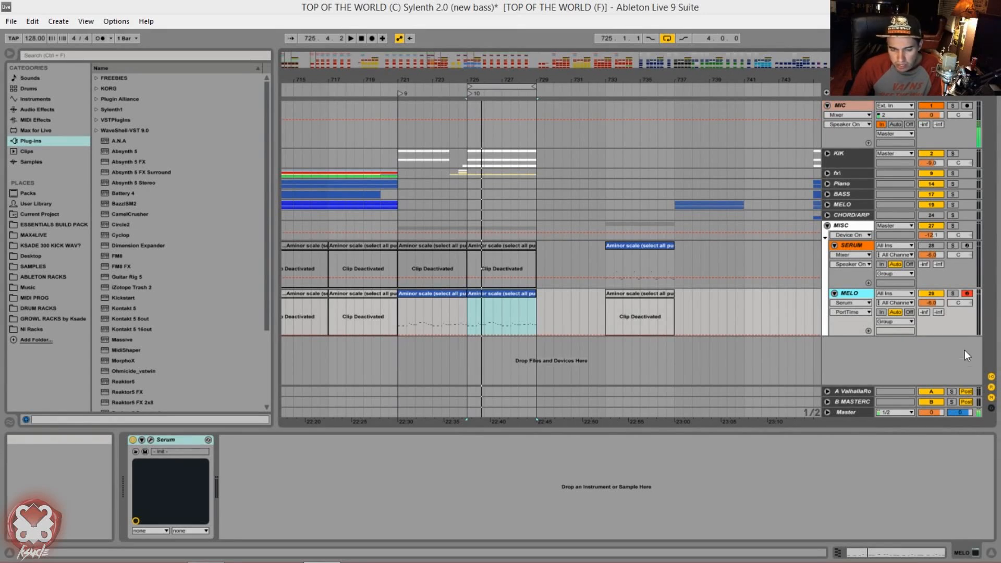
- Set the lower MELO track's Serum to mono legato with always-on, curved portamento, and its pitch-bend range to 12 and -12 semitones
{"action": "left_click", "coordinate": [856, 295]}
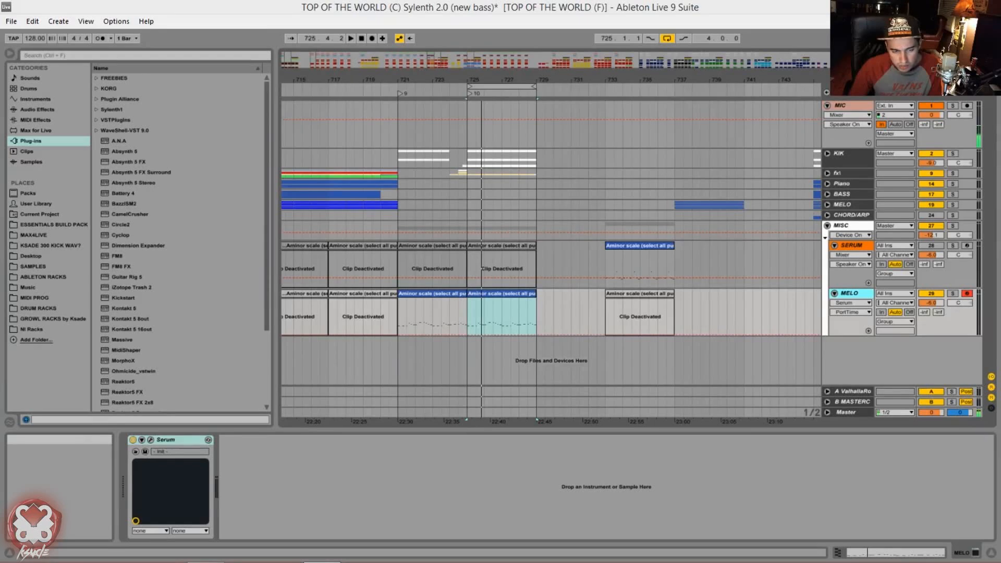
{"action": "left_click", "coordinate": [150, 440]}
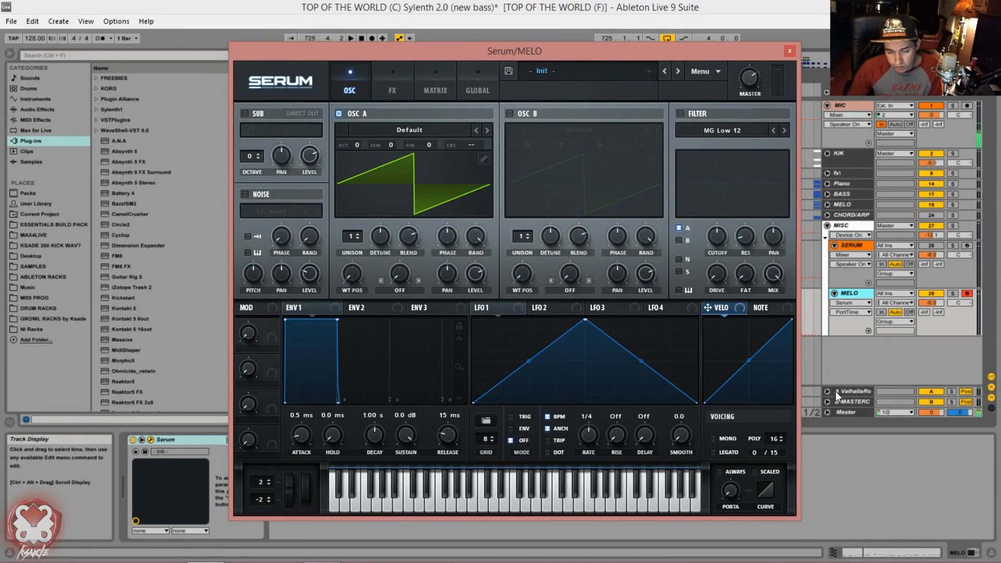
{"action": "left_click_drag", "start_coordinate": [732, 489], "coordinate": [763, 473]}
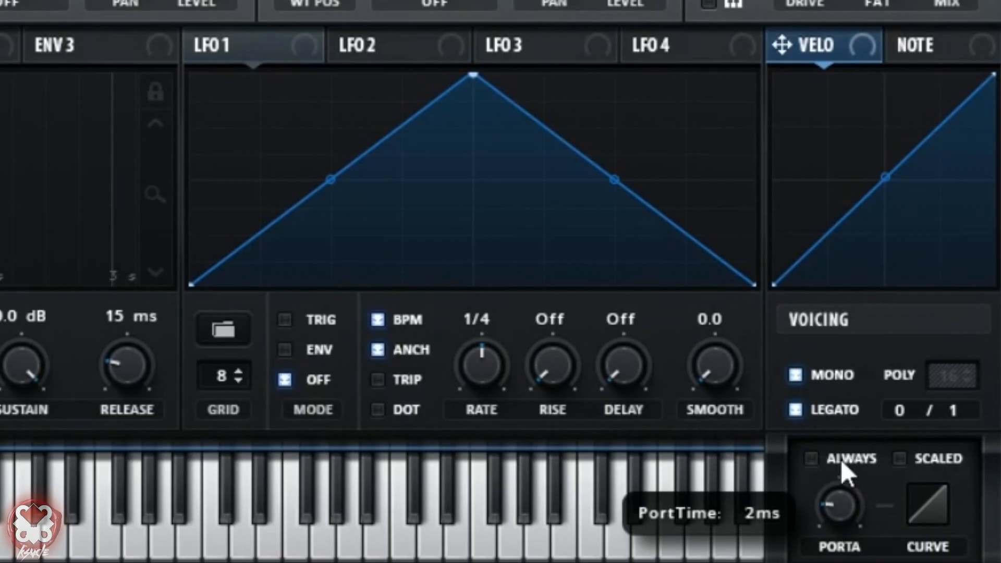
{"action": "left_click_drag", "start_coordinate": [925, 464], "coordinate": [918, 447]}
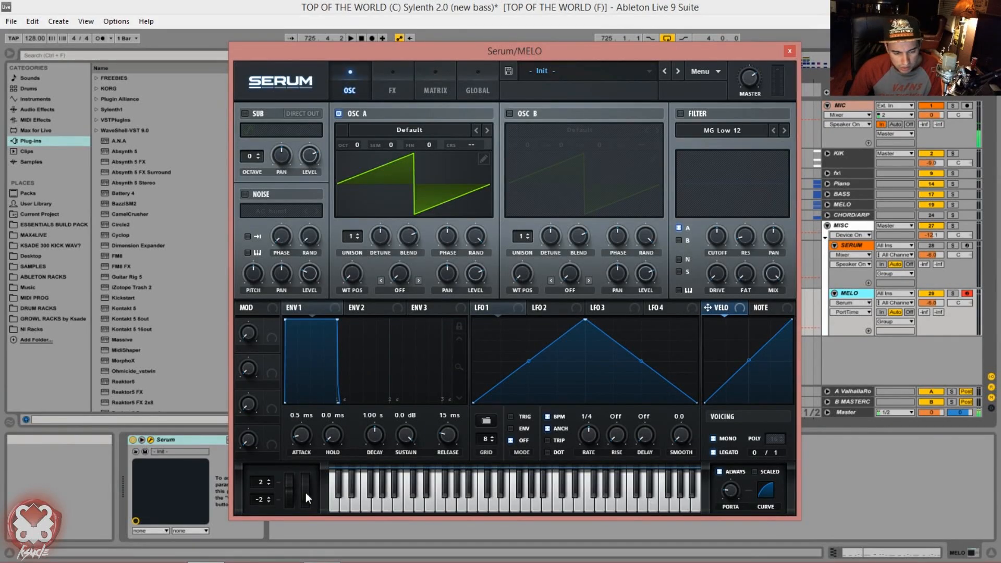
{"action": "left_click_drag", "start_coordinate": [265, 482], "coordinate": [277, 462]}
{"action": "left_click_drag", "start_coordinate": [260, 503], "coordinate": [261, 531]}
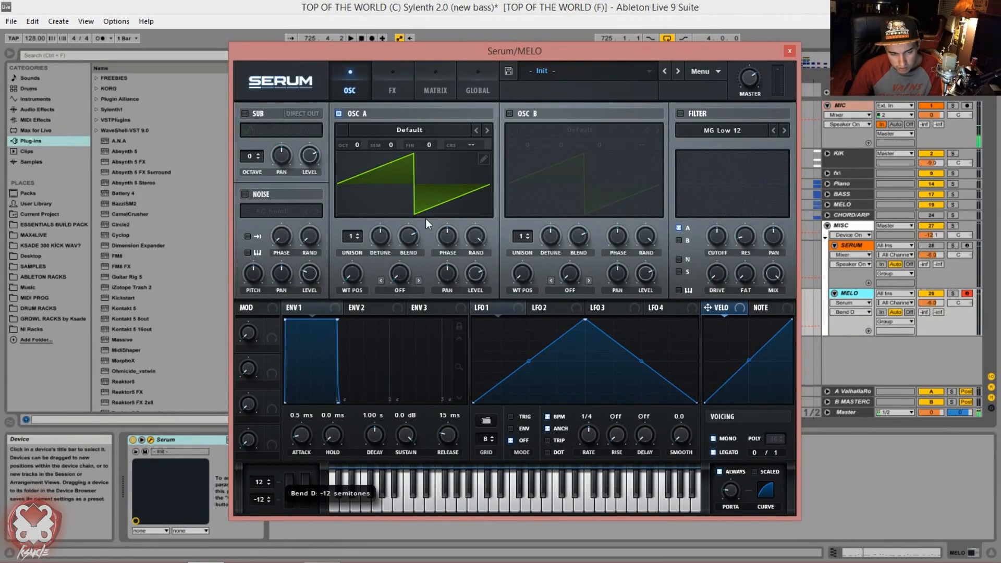
- Reorder Serum's effects chain to Hyper/Dimension, EQ, Compressor, Distortion, Reverb, Filter, Flanger, Phaser, Chorus, Delay
{"action": "left_click", "coordinate": [390, 92]}
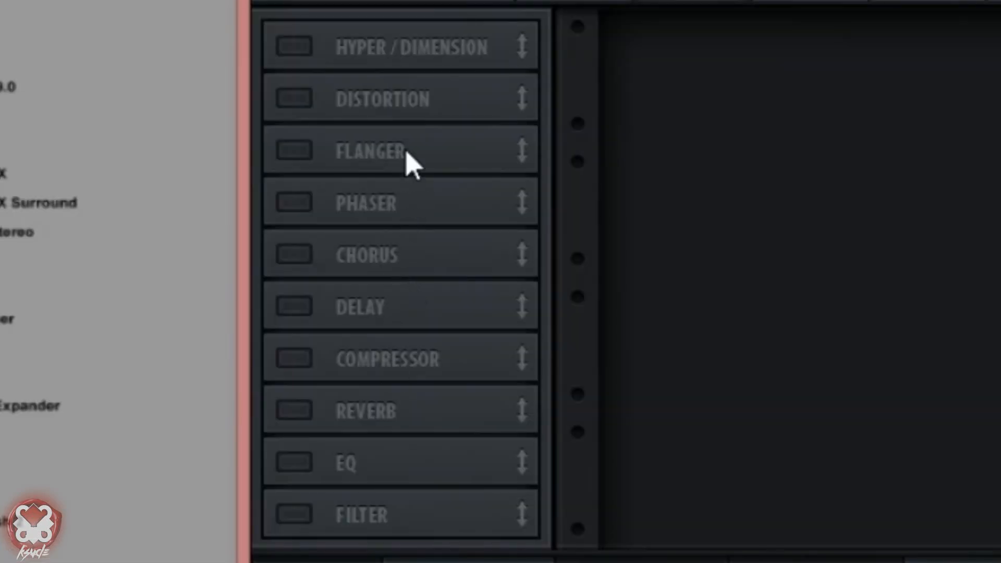
{"action": "left_click_drag", "start_coordinate": [290, 154], "coordinate": [289, 284]}
{"action": "left_click_drag", "start_coordinate": [403, 513], "coordinate": [403, 513]}
{"action": "left_click_drag", "start_coordinate": [389, 149], "coordinate": [391, 516]}
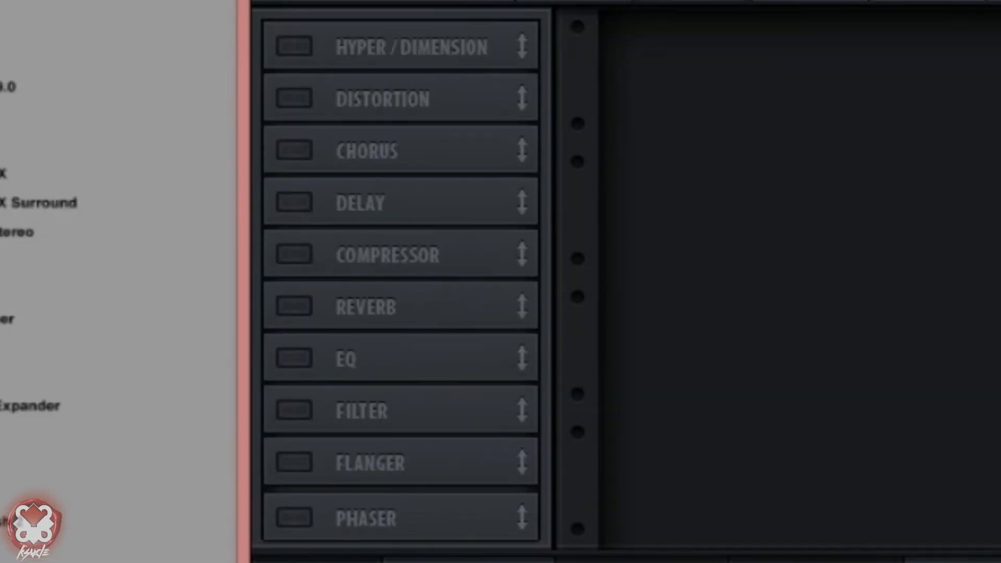
{"action": "left_click_drag", "start_coordinate": [415, 152], "coordinate": [454, 552]}
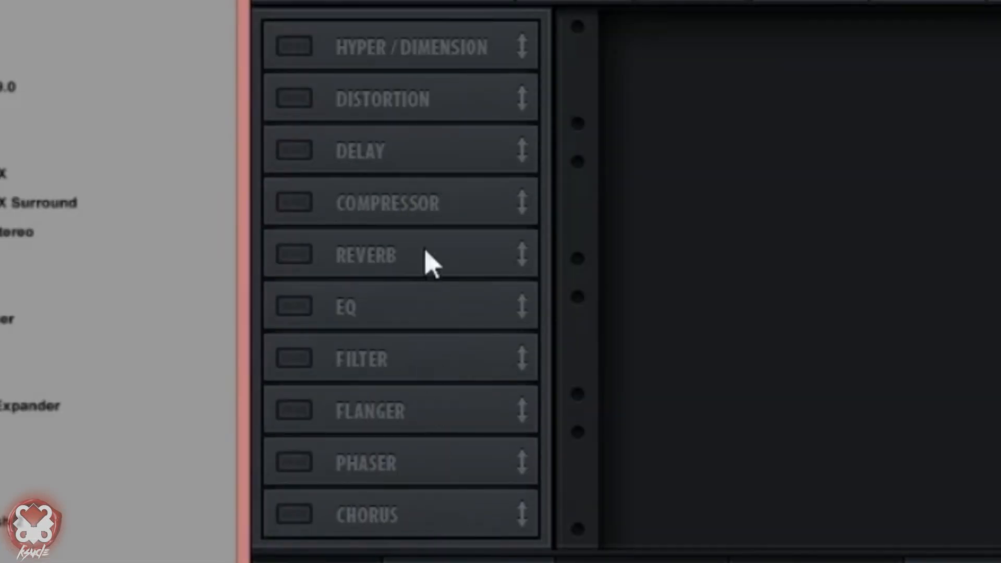
{"action": "left_click_drag", "start_coordinate": [407, 160], "coordinate": [461, 542]}
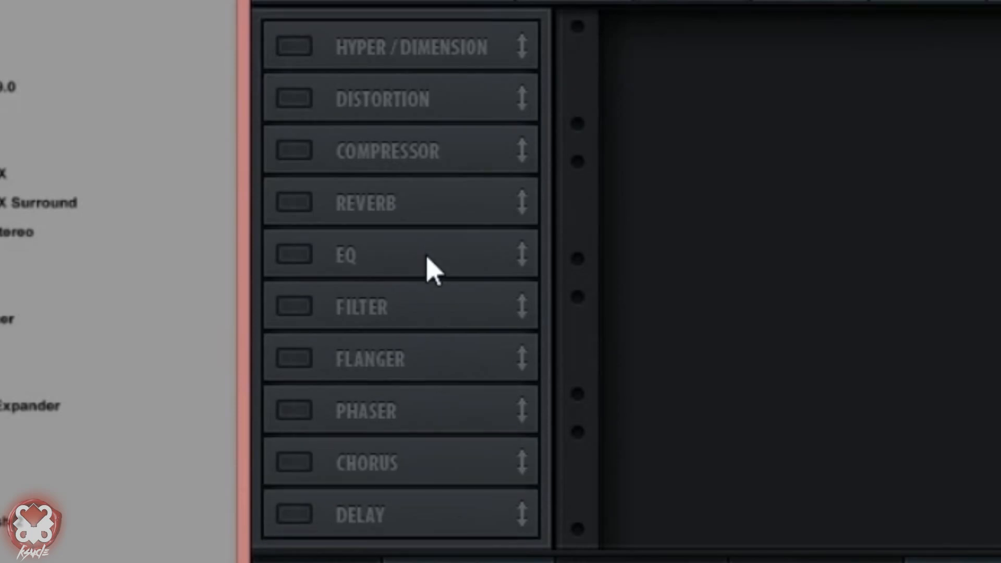
{"action": "left_click_drag", "start_coordinate": [425, 255], "coordinate": [440, 99]}
{"action": "left_click_drag", "start_coordinate": [445, 163], "coordinate": [453, 239]}
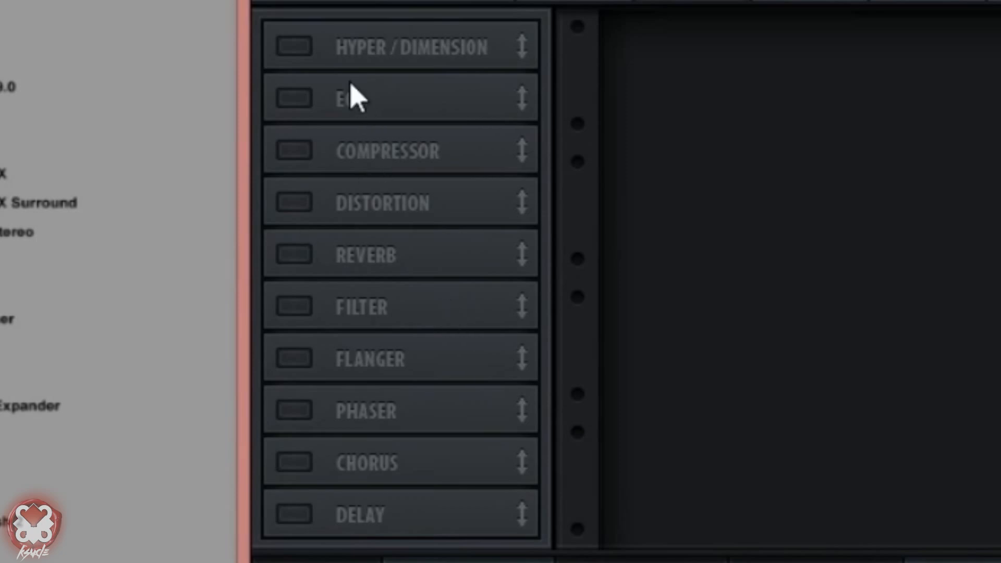
- Enable the Hyper/Dimension, EQ, Compressor, Distortion, Reverb and Filter effects
{"action": "left_click", "coordinate": [302, 52]}
{"action": "left_click", "coordinate": [303, 104]}
{"action": "left_click", "coordinate": [302, 156]}
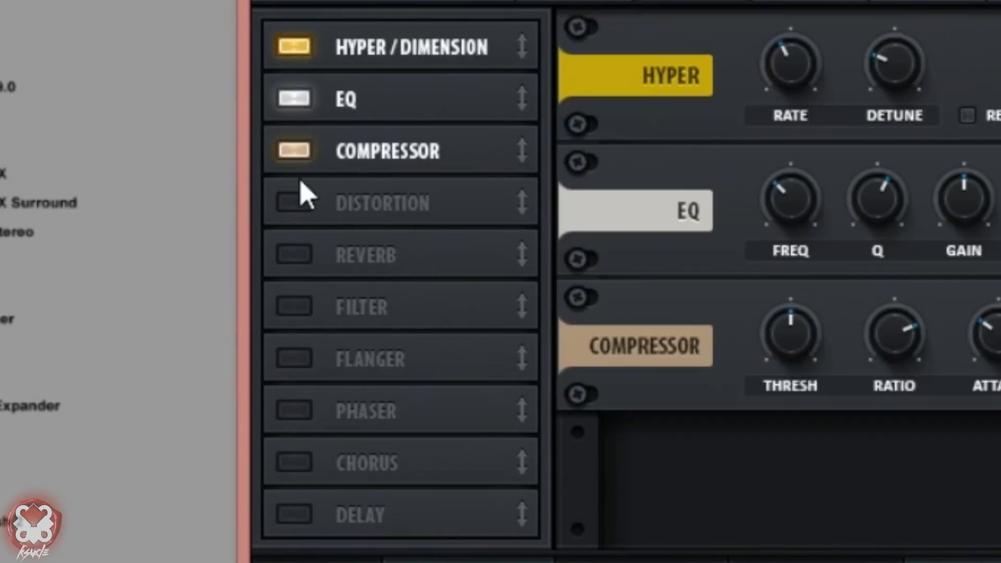
{"action": "left_click", "coordinate": [295, 207]}
{"action": "left_click", "coordinate": [294, 254]}
{"action": "left_click", "coordinate": [294, 307]}
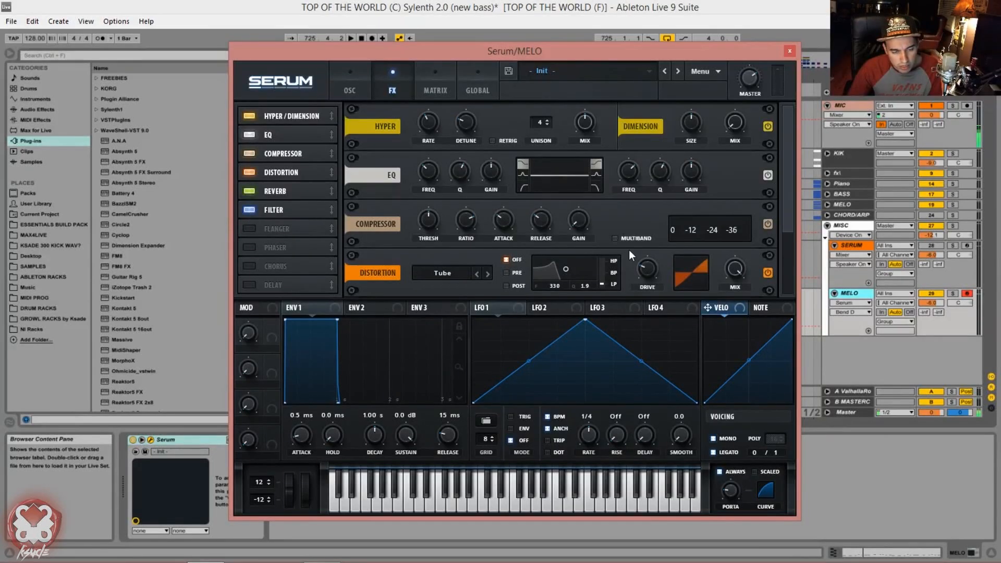
- Bypass the individual modules in the effects rack while keeping them loaded in the chain
{"action": "left_click_drag", "start_coordinate": [787, 181], "coordinate": [788, 248]}
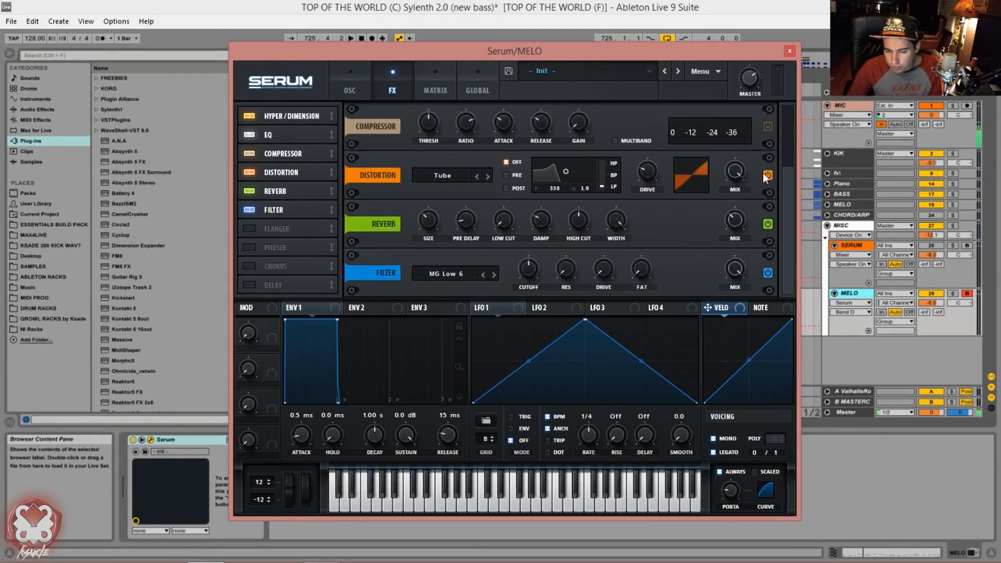
{"action": "left_click_drag", "start_coordinate": [783, 257], "coordinate": [780, 230]}
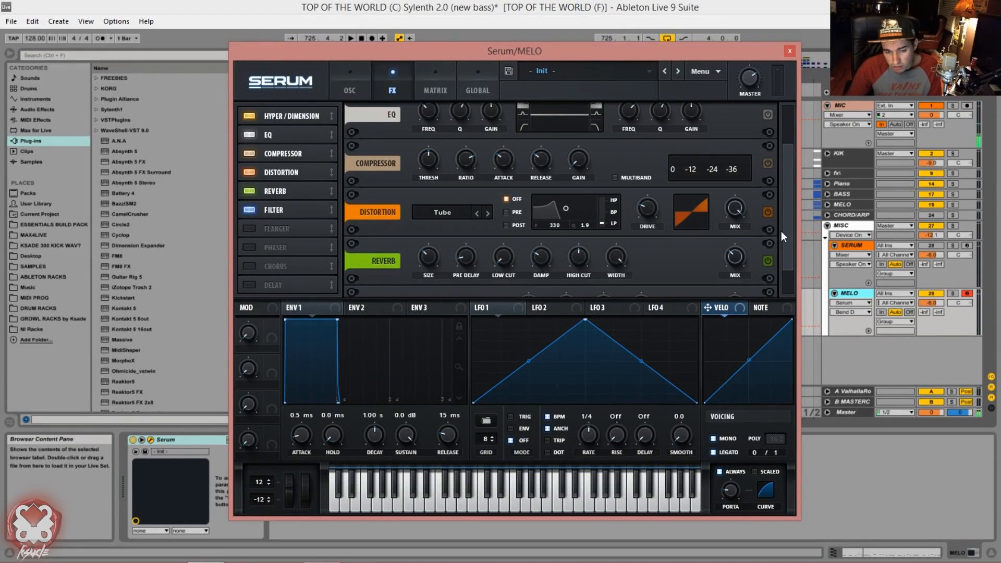
{"action": "scroll", "coordinate": [785, 230], "scroll_direction": "down", "scroll_amount": 1}
- Enable the oscillator filter with the cutoff almost fully open, and route A, B, noise and sub through it
{"action": "left_click", "coordinate": [350, 91]}
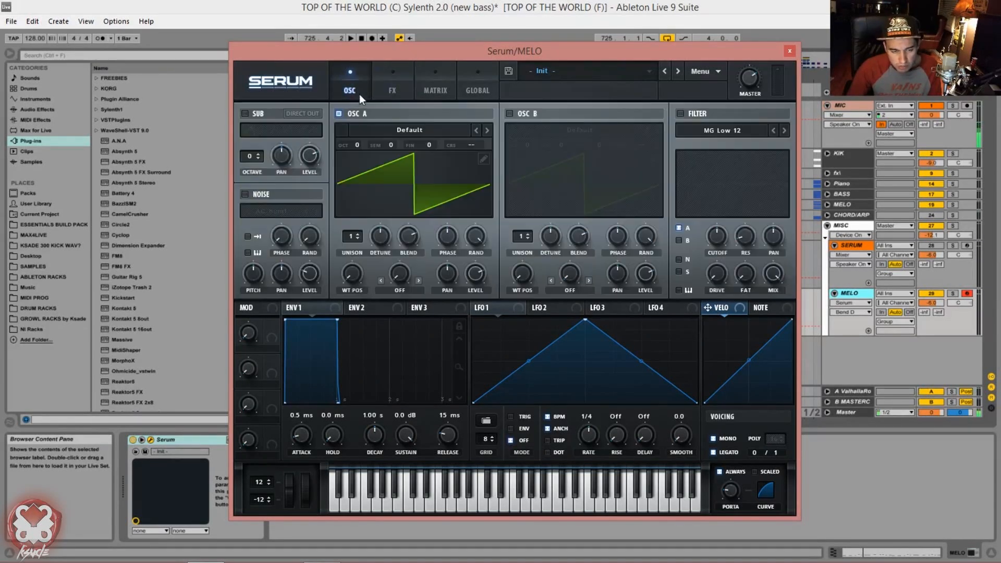
{"action": "left_click", "coordinate": [681, 114]}
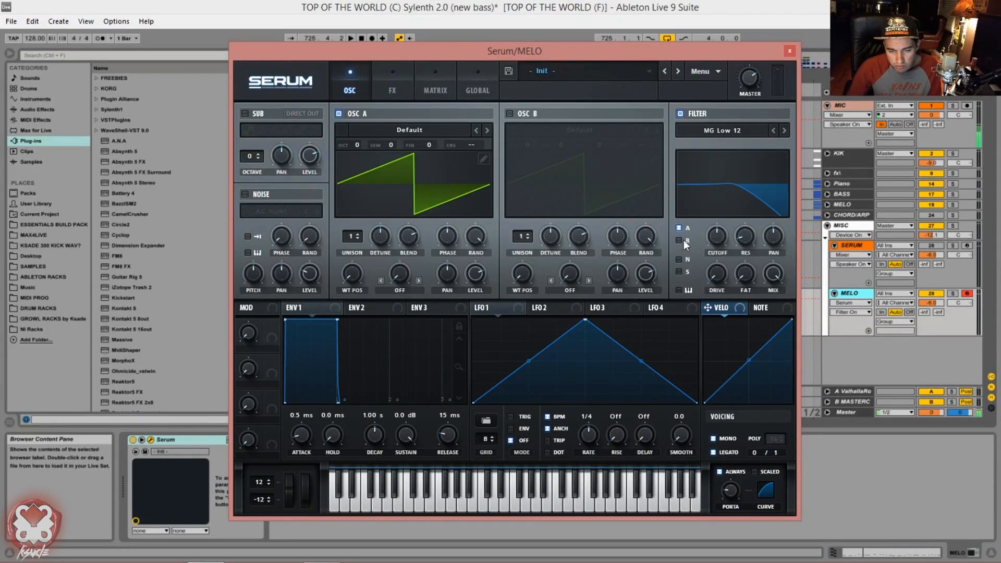
{"action": "left_click_drag", "start_coordinate": [727, 244], "coordinate": [697, 241]}
{"action": "left_click", "coordinate": [679, 240]}
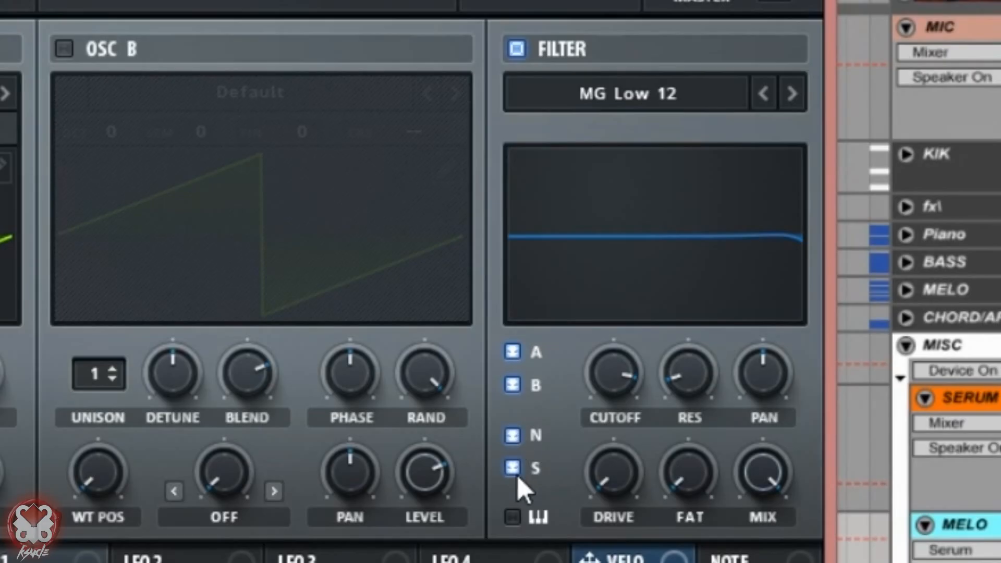
{"action": "left_click", "coordinate": [511, 432]}
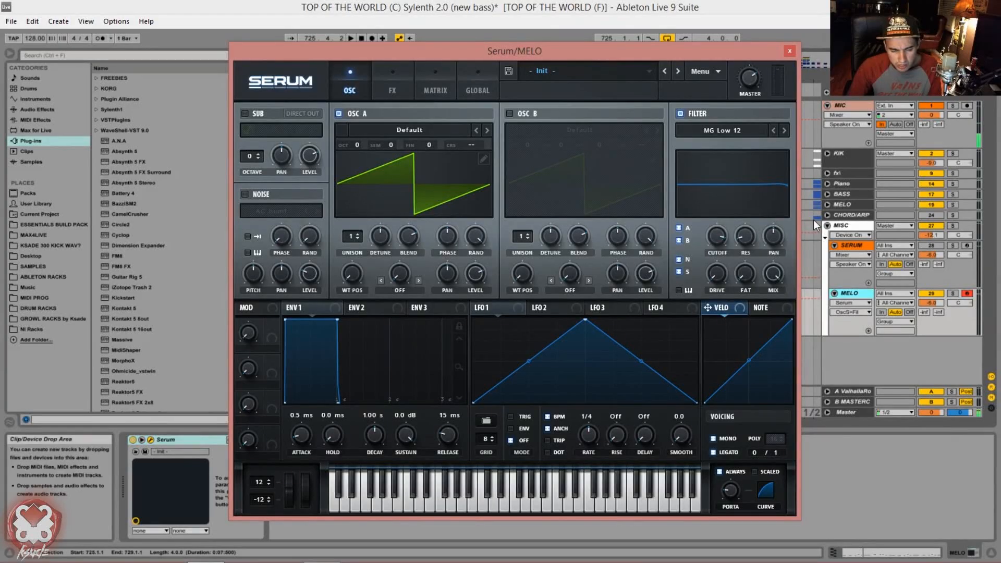
- Solo the lower MELO track to audition the basic saw sound, and unsolo it
{"action": "left_click", "coordinate": [952, 293]}
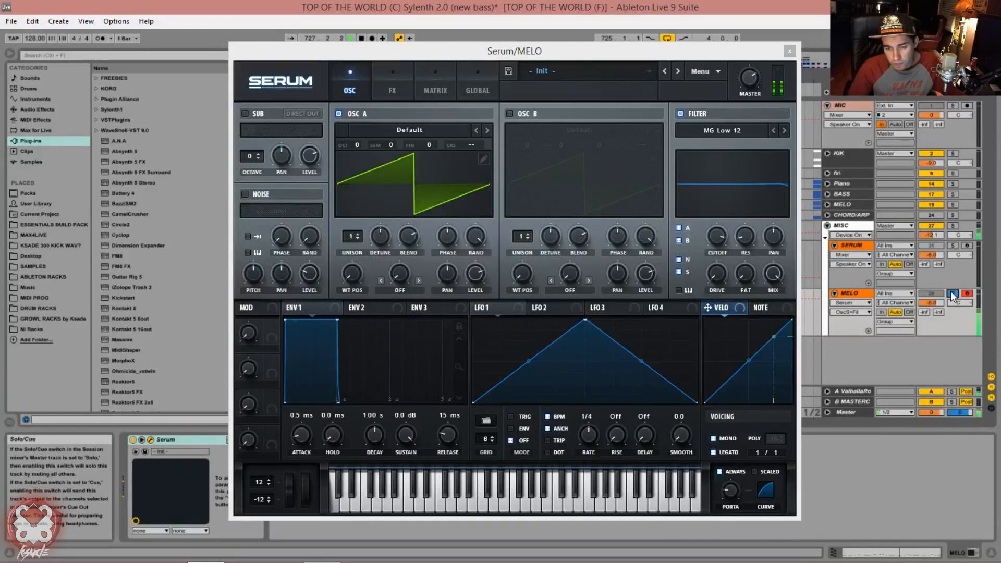
{"action": "left_click", "coordinate": [951, 293]}
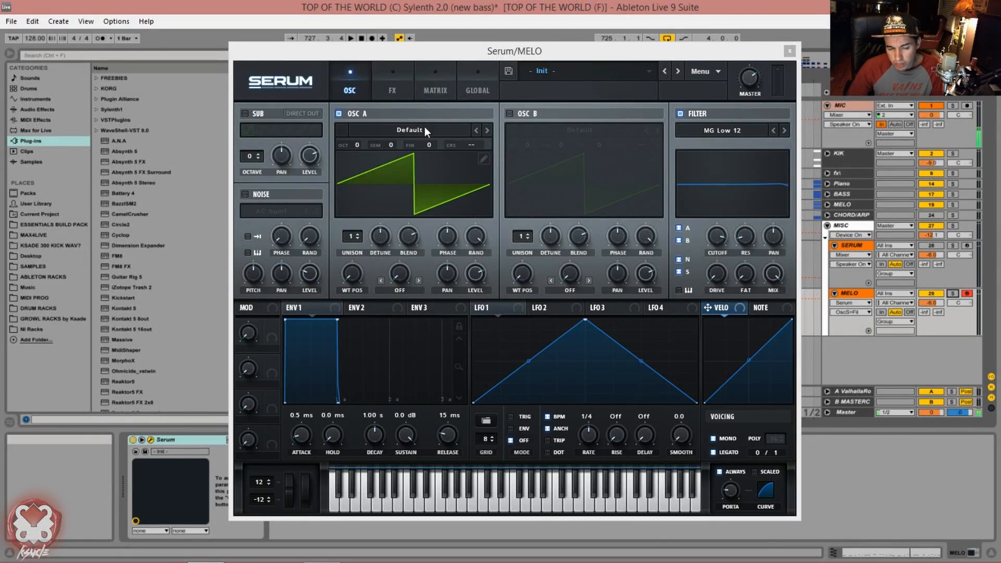
- Set oscillator A to 7 unison voices, lower its detune and adjust the unison blend
{"action": "scroll", "coordinate": [327, 354], "scroll_direction": "up", "scroll_amount": 5}
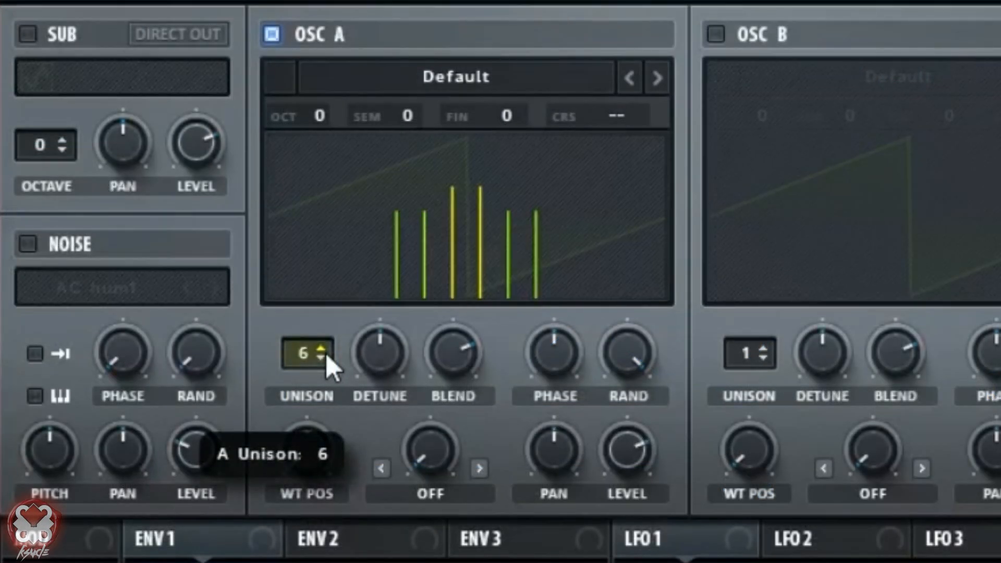
{"action": "left_click", "coordinate": [326, 344]}
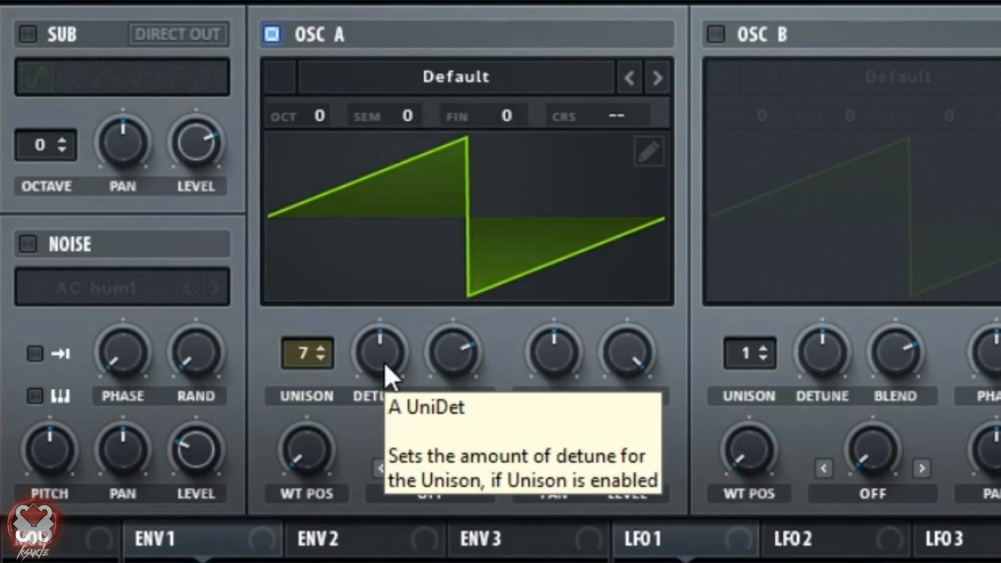
{"action": "left_click_drag", "start_coordinate": [384, 363], "coordinate": [376, 453]}
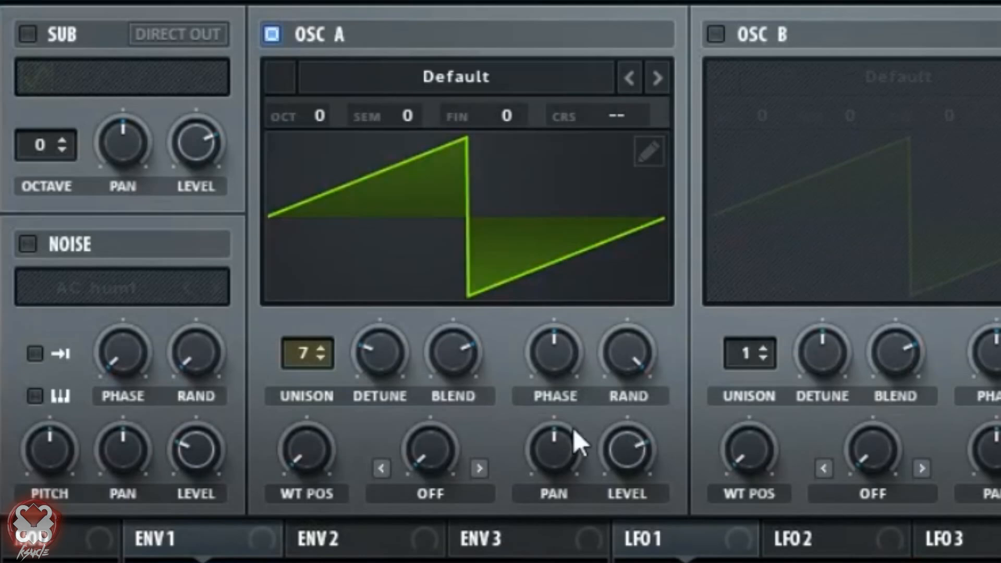
{"action": "left_click_drag", "start_coordinate": [375, 348], "coordinate": [489, 329]}
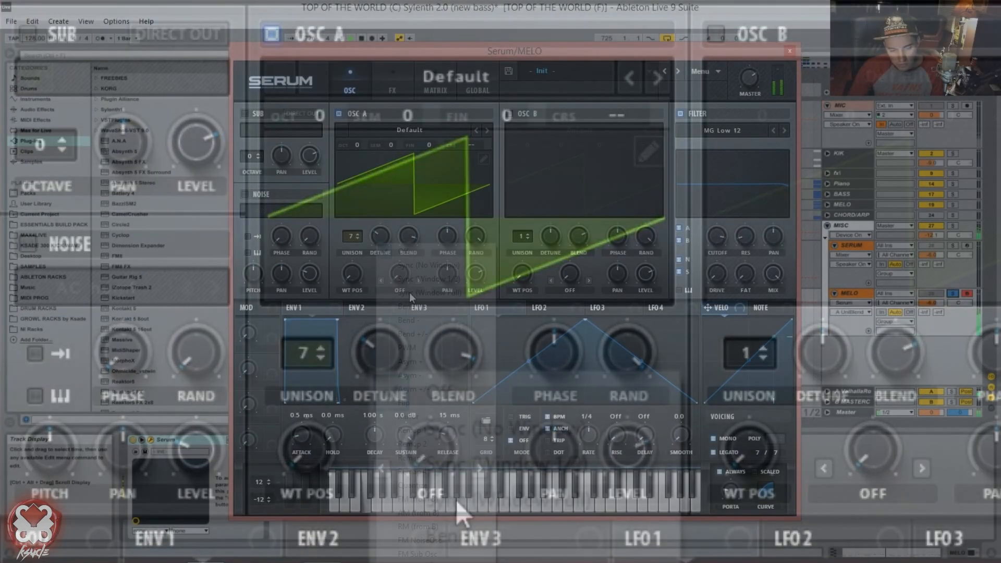
- Set oscillator A's warp mode to Bend +/- and adjust the warp amount to curve the saw wave
{"action": "left_click", "coordinate": [457, 499]}
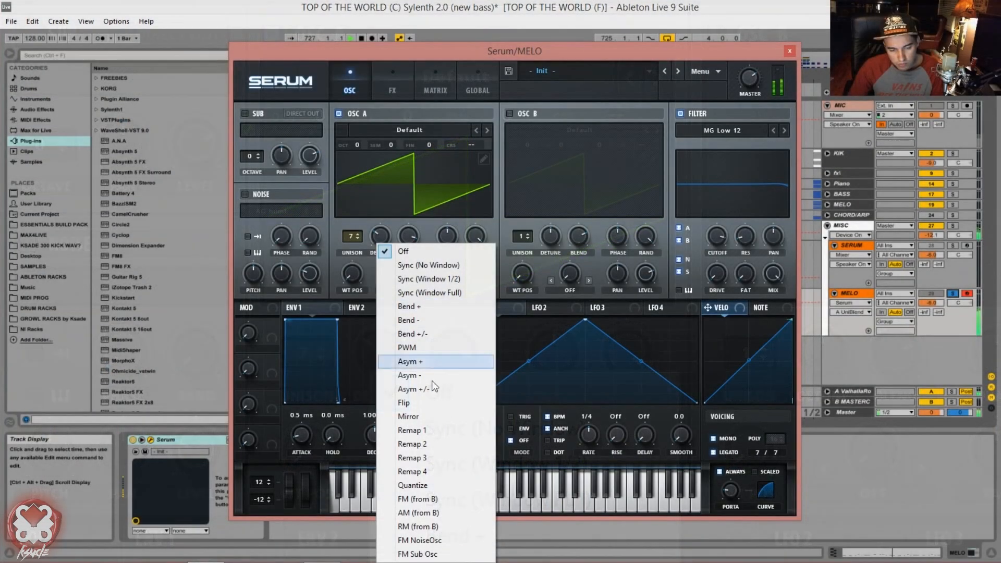
{"action": "left_click", "coordinate": [449, 338]}
{"action": "left_click_drag", "start_coordinate": [402, 271], "coordinate": [426, 179]}
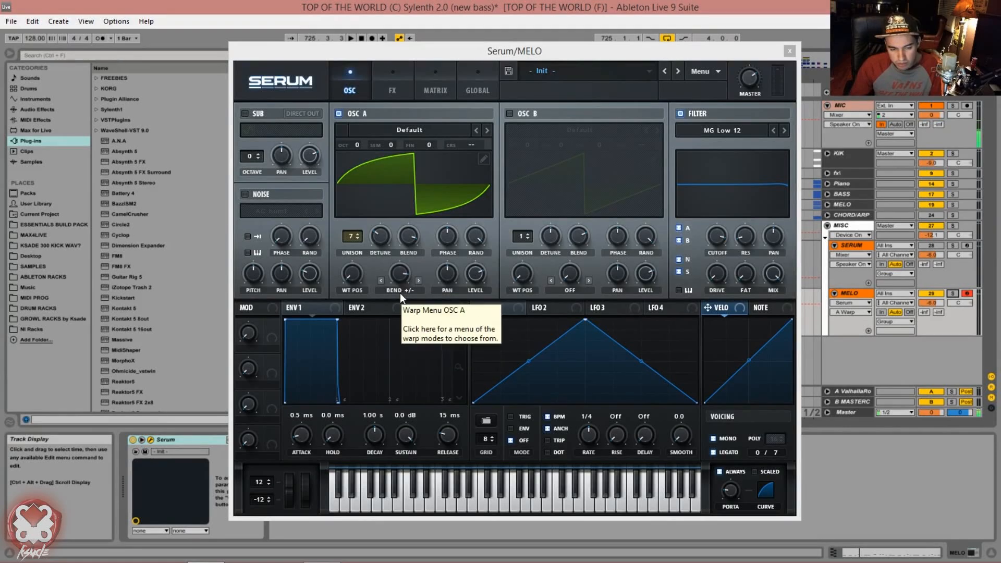
{"action": "left_click_drag", "start_coordinate": [396, 276], "coordinate": [400, 297]}
- Assign Env 2 to oscillator A's detune and bend, and set its decay to 244 ms and release to 1.65 s
{"action": "left_click", "coordinate": [365, 312]}
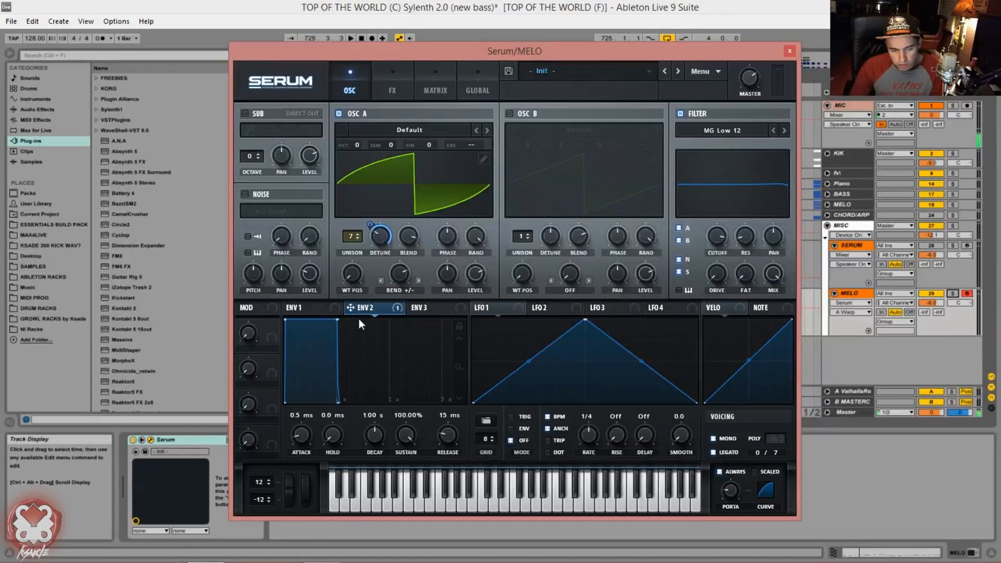
{"action": "left_click_drag", "start_coordinate": [350, 309], "coordinate": [386, 273]}
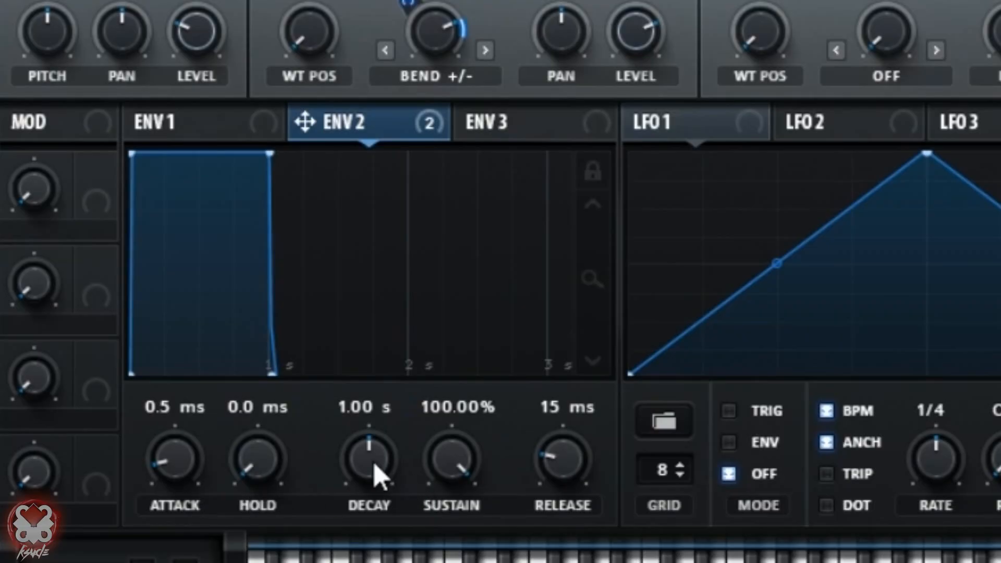
{"action": "left_click_drag", "start_coordinate": [377, 439], "coordinate": [373, 463]}
{"action": "left_click_drag", "start_coordinate": [364, 534], "coordinate": [364, 447]}
{"action": "left_click_drag", "start_coordinate": [527, 458], "coordinate": [599, 418]}
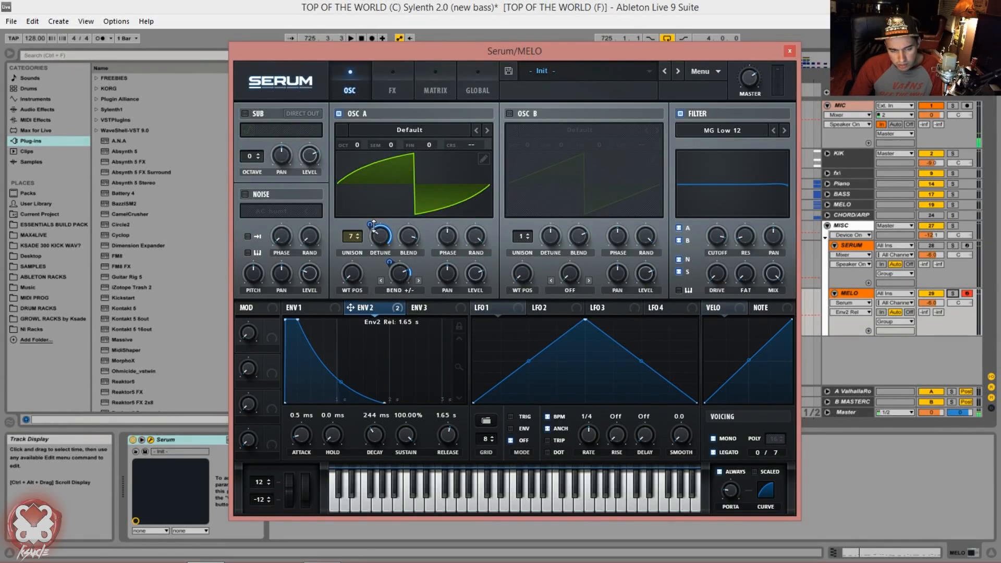
- Solo the lower MELO track and set the Env 2 modulation amount on oscillator A's detune to 28
{"action": "left_click_drag", "start_coordinate": [373, 224], "coordinate": [372, 255]}
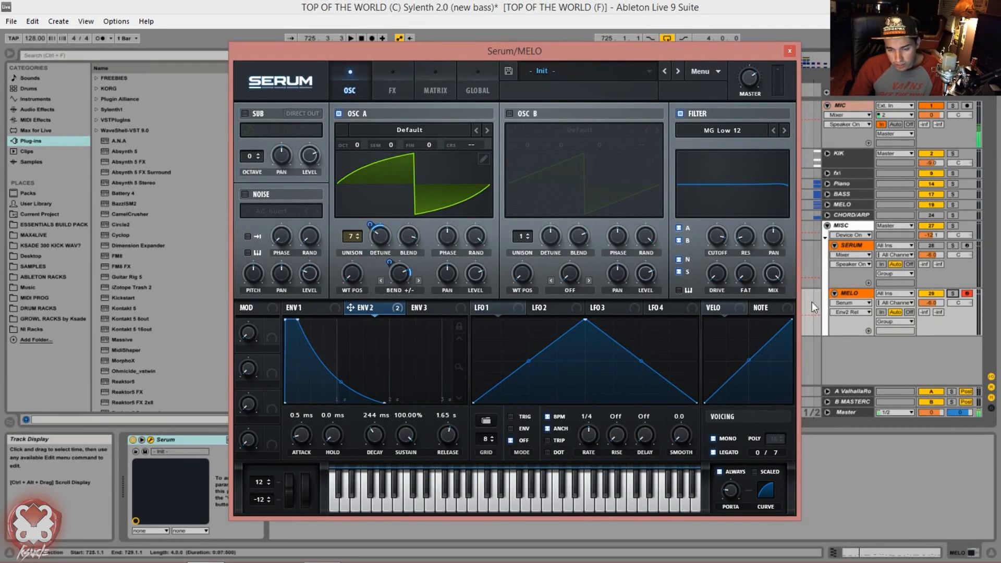
{"action": "left_click", "coordinate": [947, 295]}
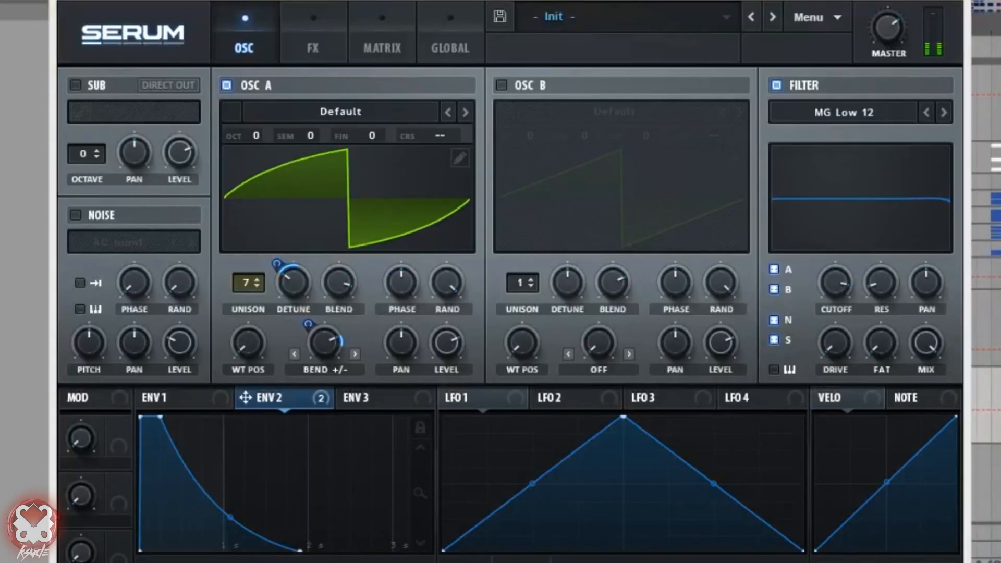
{"action": "mouse_move", "coordinate": [307, 277]}
{"action": "left_mouse_down"}
{"action": "mouse_move", "coordinate": [288, 236]}
{"action": "mouse_move", "coordinate": [288, 274]}
{"action": "left_mouse_up"}
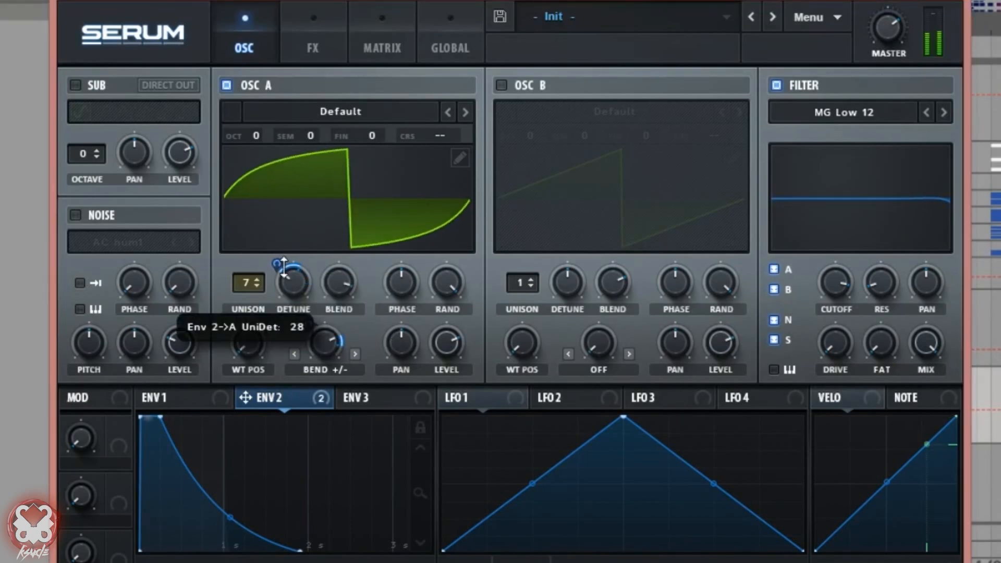
- Bypass the Env 2 modulation on oscillator A's detune and re-enable it to compare the sound
{"action": "right_click", "coordinate": [288, 275]}
{"action": "left_click", "coordinate": [395, 320]}
{"action": "right_click", "coordinate": [282, 268]}
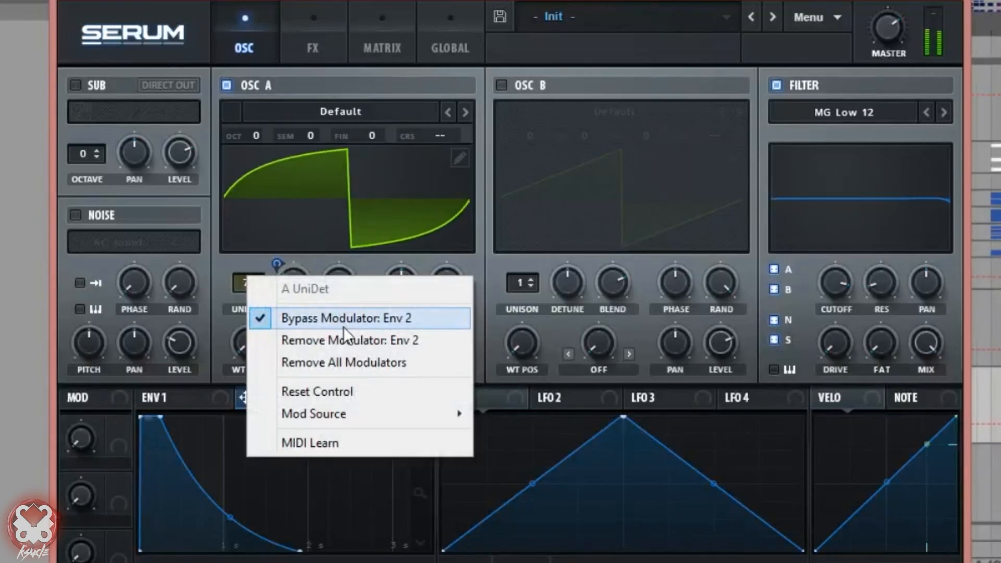
{"action": "left_click", "coordinate": [343, 326]}
{"action": "left_click_drag", "start_coordinate": [277, 264], "coordinate": [277, 273]}
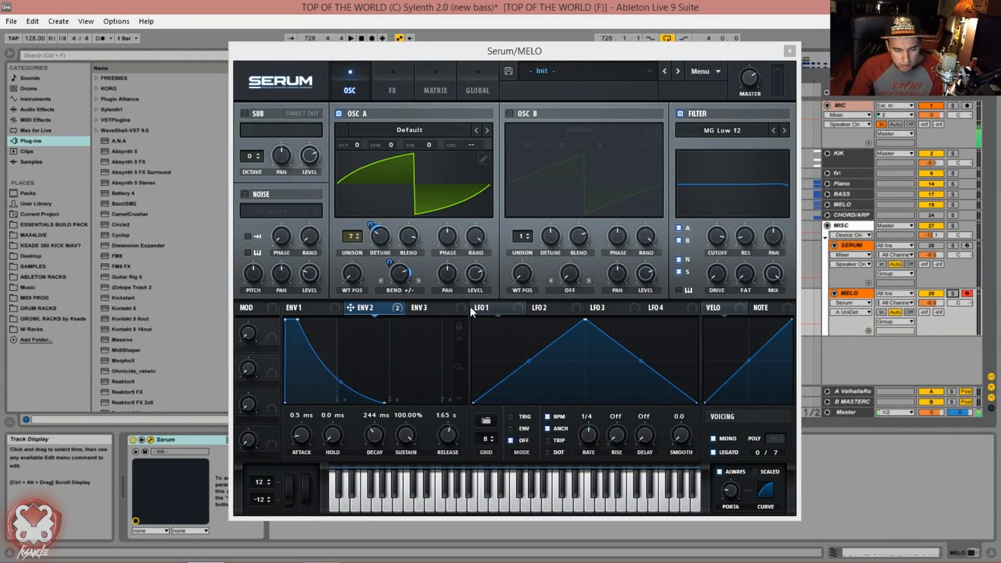
- Set Env 1's decay to 1.72 s and its release to 170 ms
{"action": "left_click", "coordinate": [302, 307]}
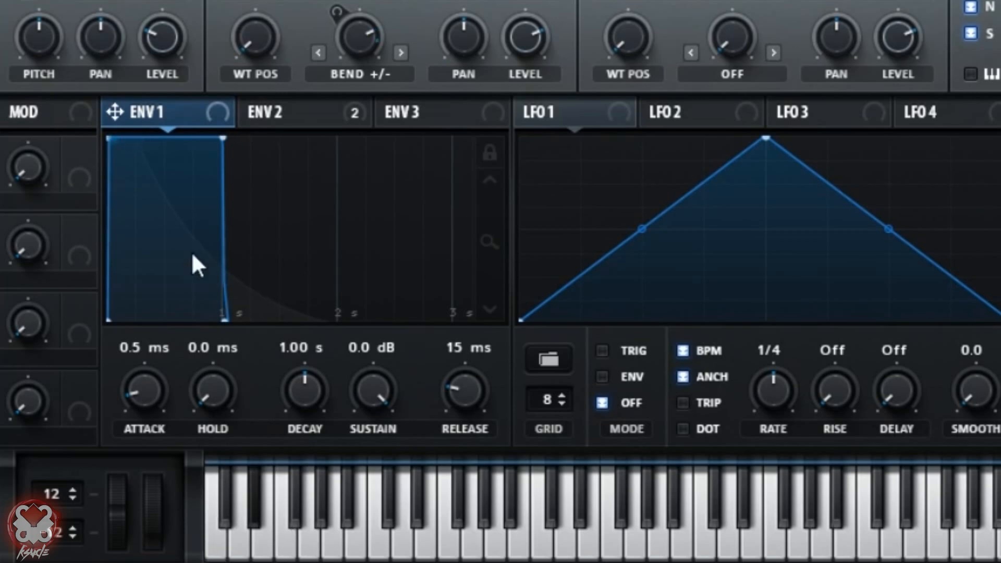
{"action": "mouse_move", "coordinate": [308, 390]}
{"action": "left_mouse_down"}
{"action": "mouse_move", "coordinate": [324, 369]}
{"action": "mouse_move", "coordinate": [318, 375]}
{"action": "left_mouse_up"}
{"action": "left_click_drag", "start_coordinate": [482, 385], "coordinate": [490, 351]}
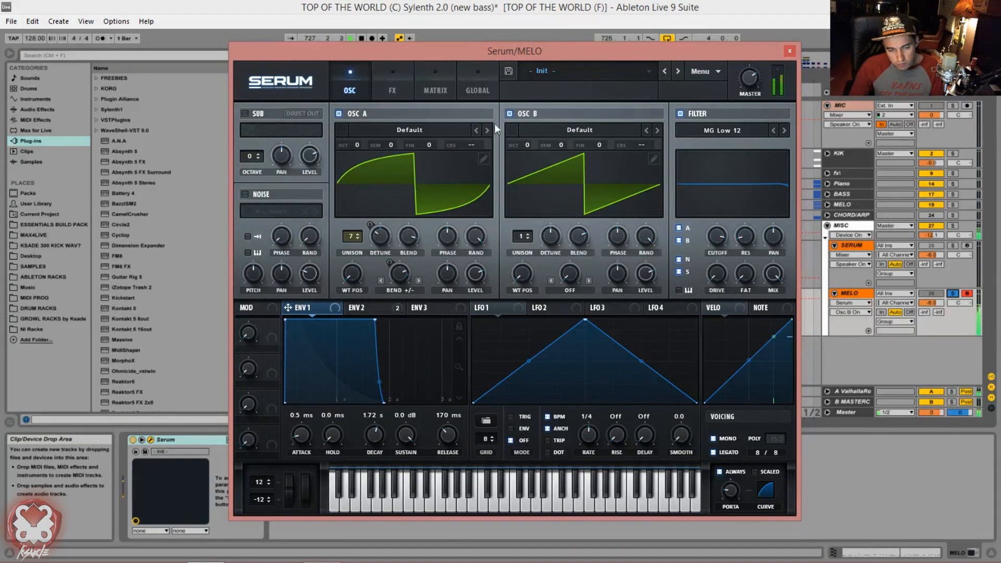
- Switch off oscillator A and load the Analog wavetable PWM MG into oscillator B
{"action": "left_click", "coordinate": [339, 113]}
{"action": "left_click", "coordinate": [542, 130]}
{"action": "mouse_move", "coordinate": [553, 145]}
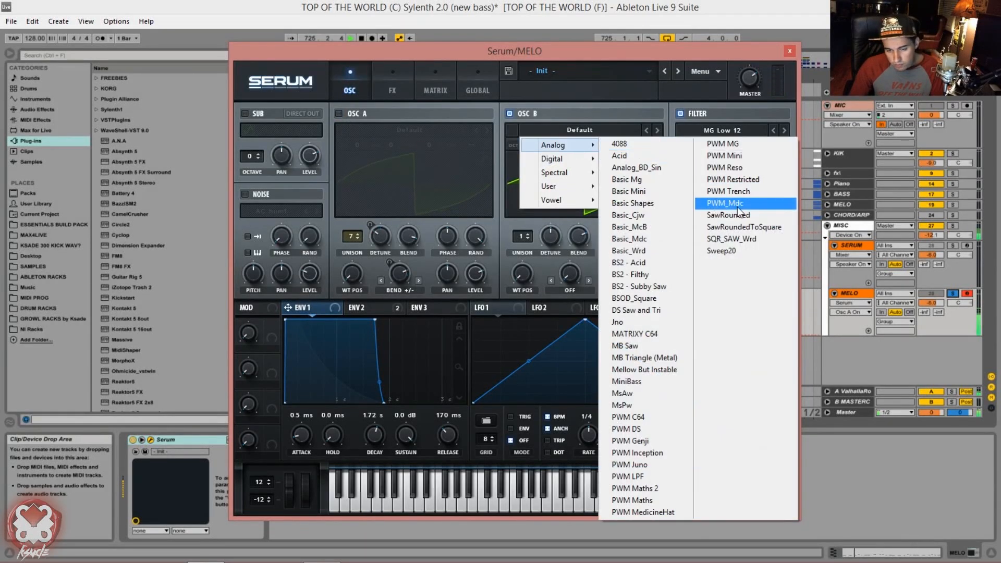
{"action": "left_click", "coordinate": [747, 180]}
{"action": "left_click", "coordinate": [647, 130]}
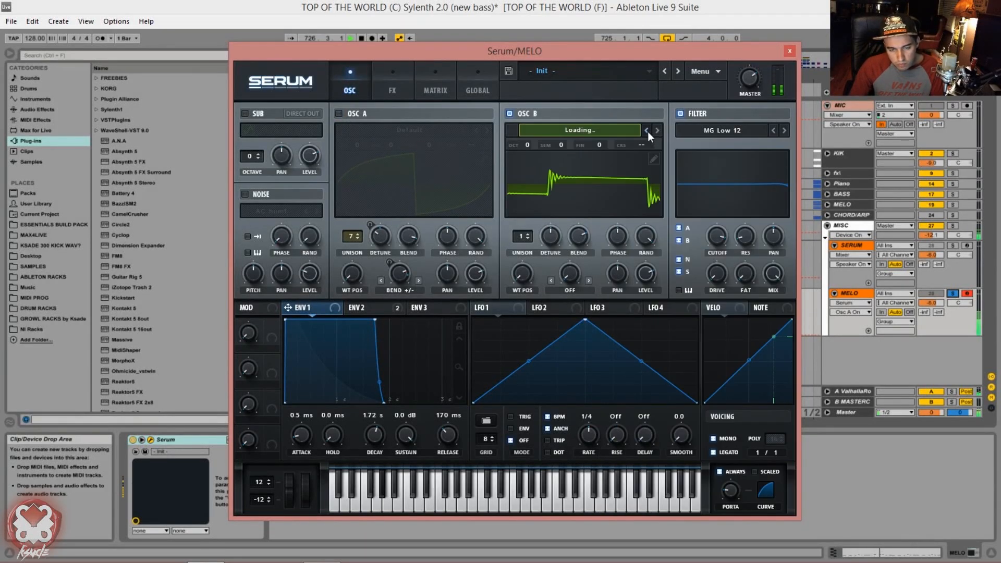
{"action": "left_click", "coordinate": [648, 131]}
{"action": "left_click", "coordinate": [647, 131]}
{"action": "left_click", "coordinate": [647, 132]}
{"action": "left_click", "coordinate": [648, 130]}
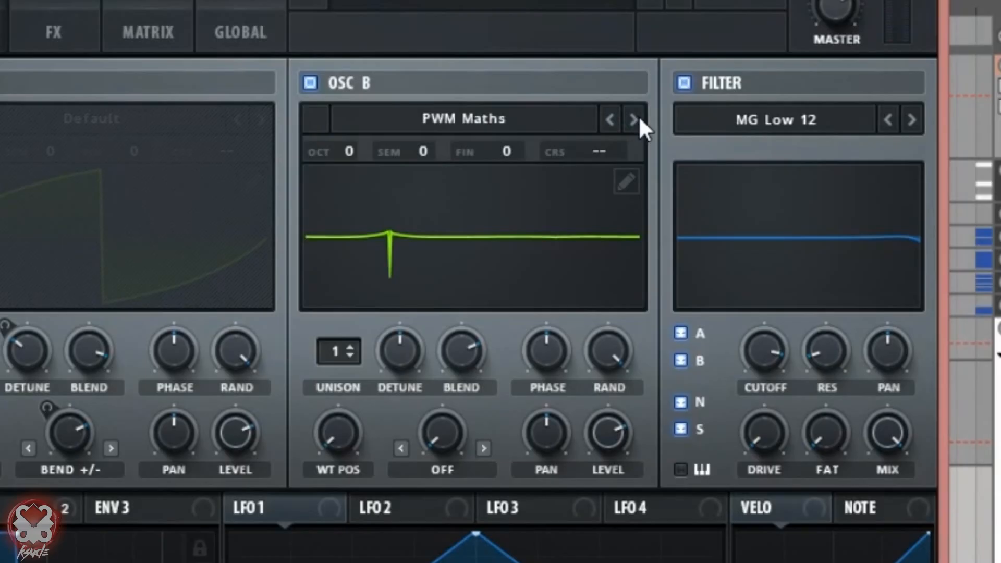
{"action": "left_click", "coordinate": [659, 131]}
{"action": "left_click", "coordinate": [659, 130]}
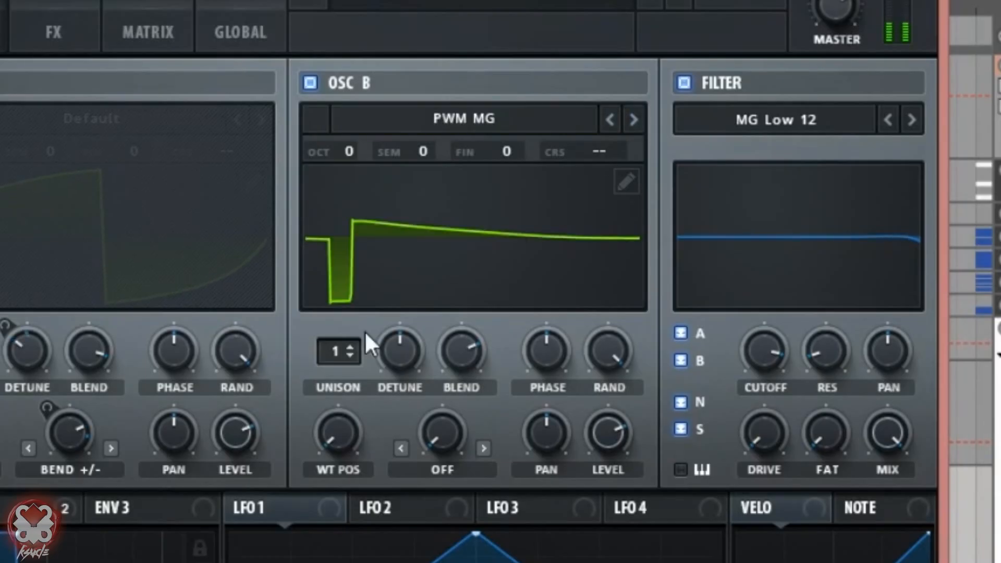
- Set oscillator B to 5 unison voices, lower its detune and adjust the unison blend, keeping its octave at 0
{"action": "left_click_drag", "start_coordinate": [342, 150], "coordinate": [367, 167]}
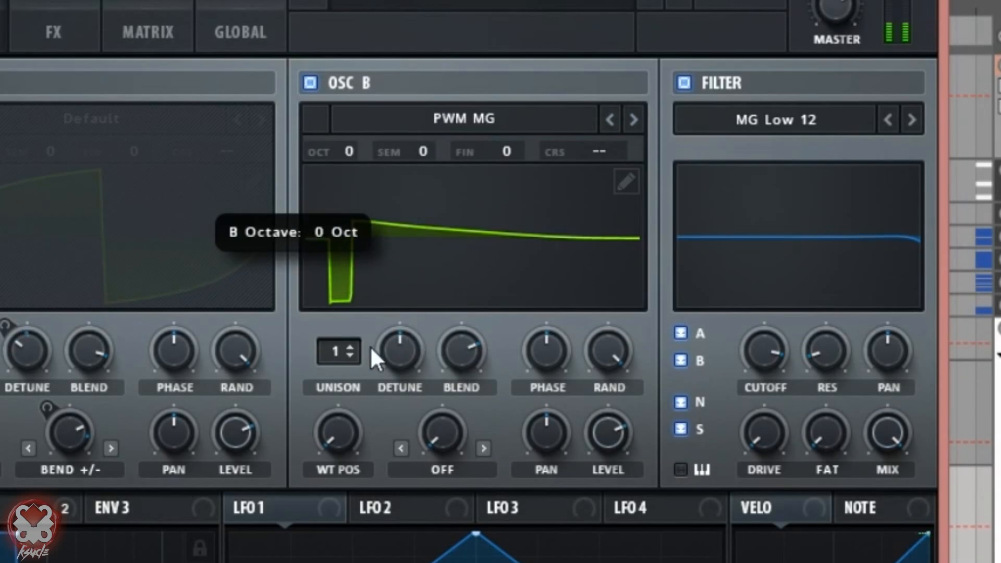
{"action": "left_click", "coordinate": [357, 346]}
{"action": "left_click", "coordinate": [357, 347]}
{"action": "left_click", "coordinate": [357, 346]}
{"action": "left_click", "coordinate": [357, 346]}
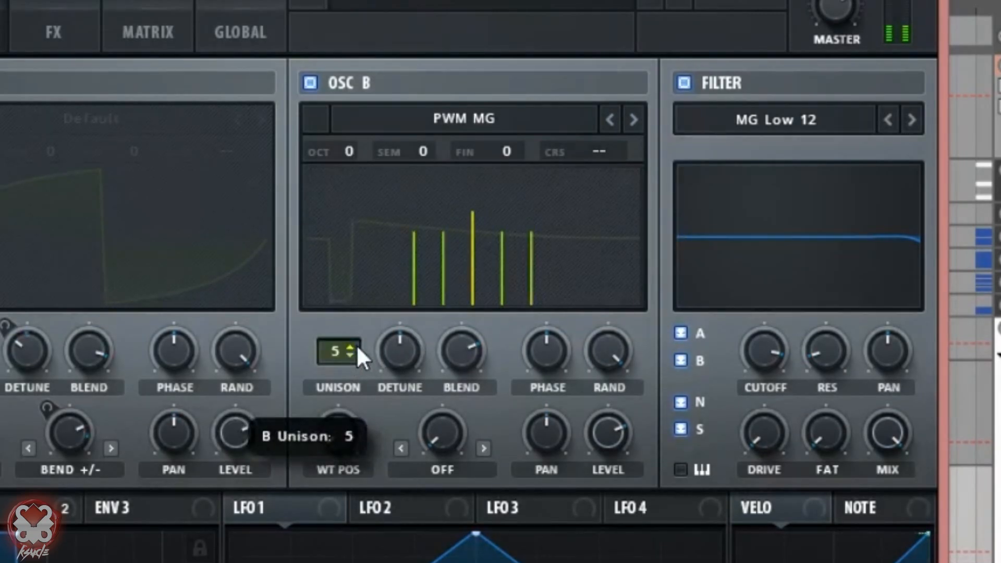
{"action": "left_click_drag", "start_coordinate": [401, 346], "coordinate": [414, 422]}
{"action": "left_click_drag", "start_coordinate": [481, 335], "coordinate": [501, 321]}
{"action": "left_click_drag", "start_coordinate": [411, 353], "coordinate": [392, 386]}
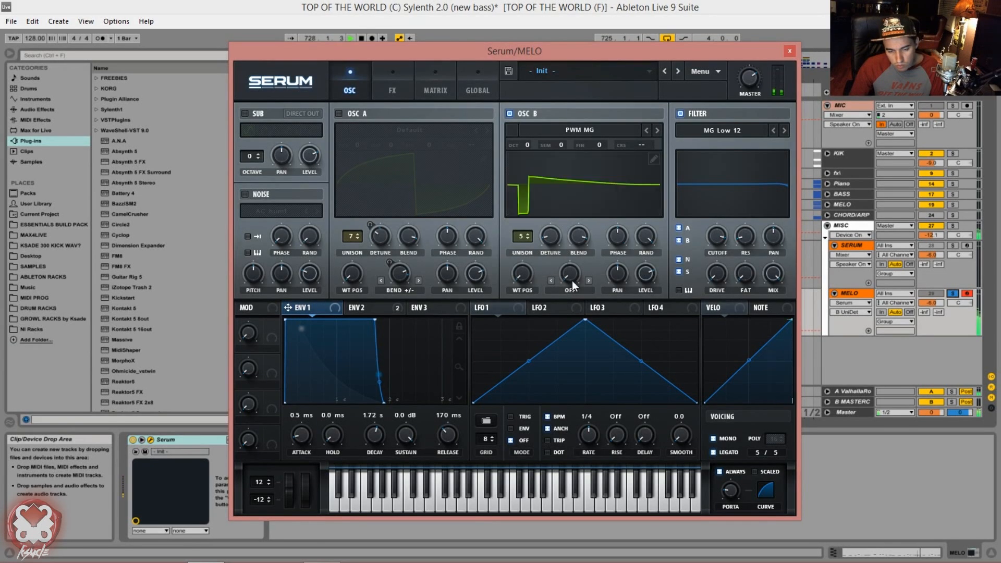
- Set oscillator B's warp mode to Mirror and raise the warp amount
{"action": "left_click", "coordinate": [572, 290]}
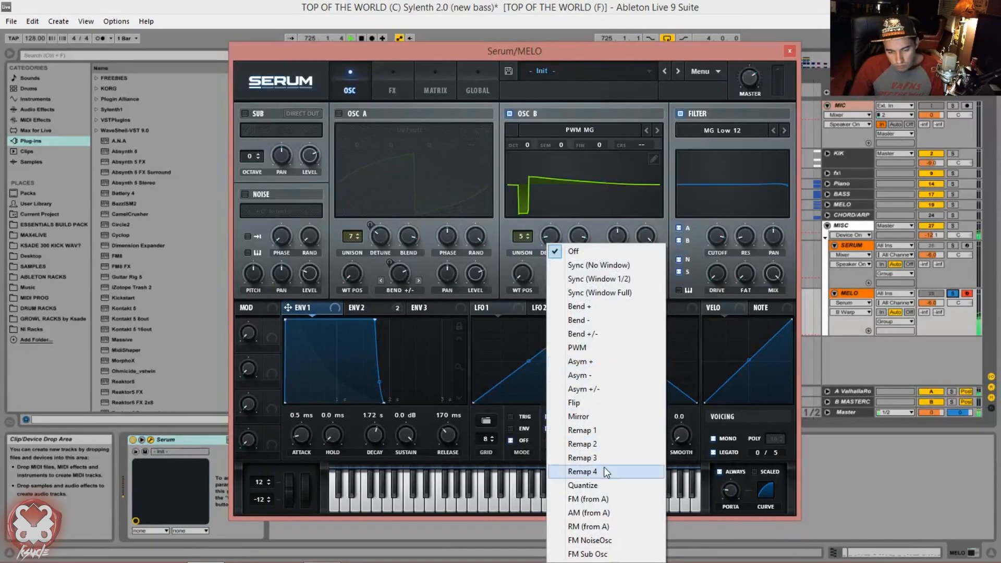
{"action": "left_click", "coordinate": [600, 417]}
{"action": "left_click_drag", "start_coordinate": [569, 274], "coordinate": [595, 155]}
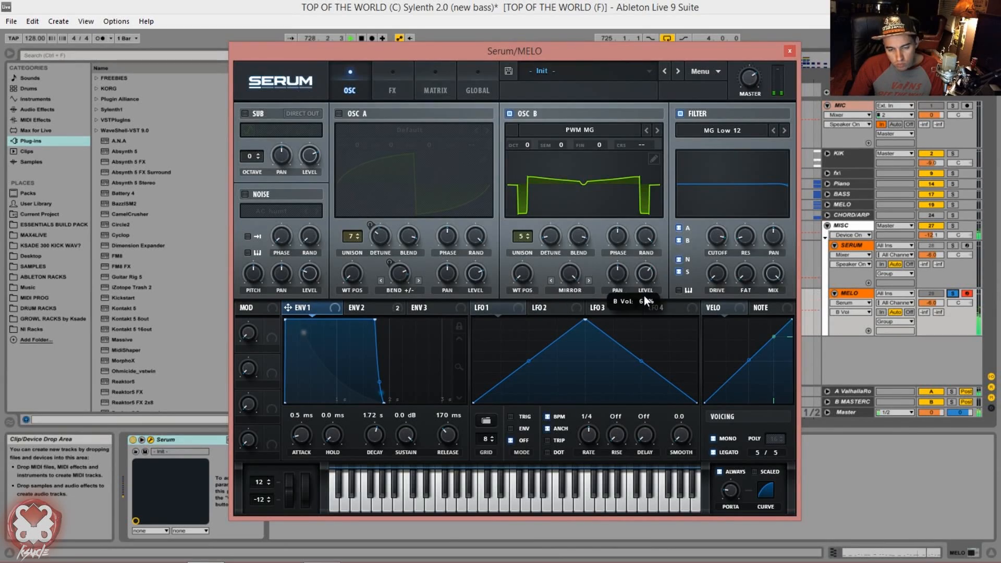
- Assign Env 2 to oscillator B's level and switch oscillator A back on
{"action": "left_click", "coordinate": [354, 308]}
{"action": "left_click_drag", "start_coordinate": [355, 307], "coordinate": [646, 274]}
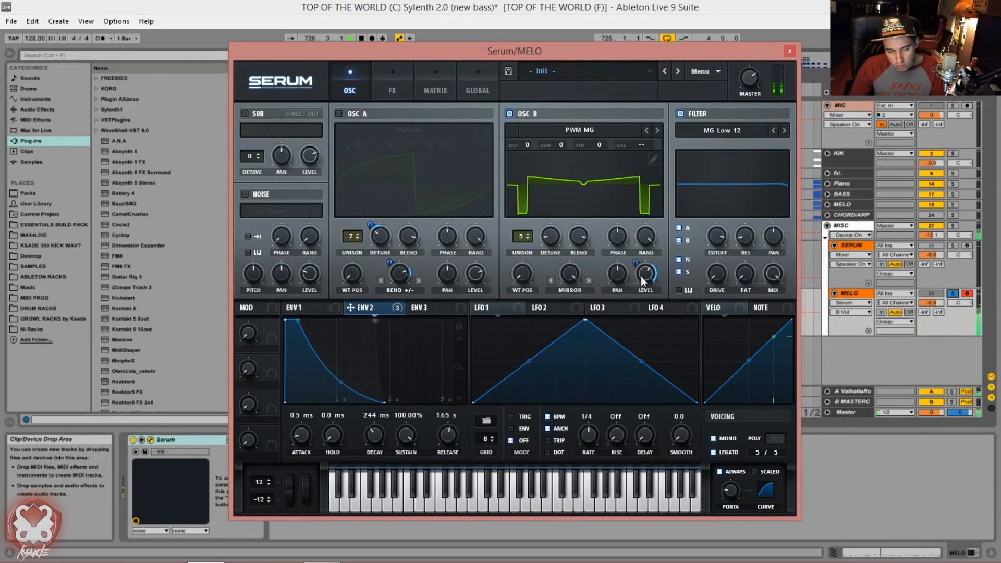
{"action": "left_click", "coordinate": [338, 113]}
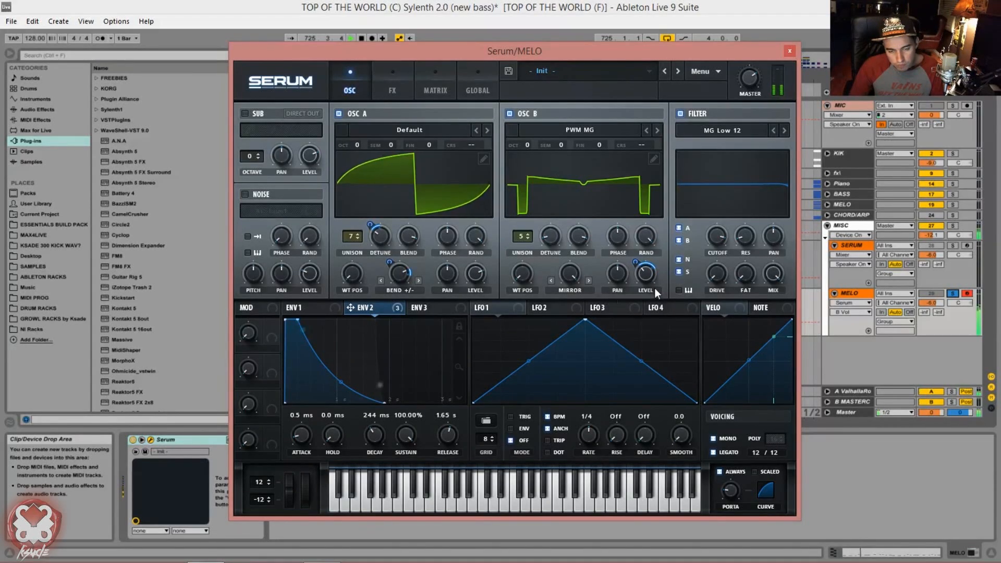
- Set oscillator B's octave to -1 and unsolo the lower MELO track
{"action": "left_click_drag", "start_coordinate": [528, 140], "coordinate": [527, 171]}
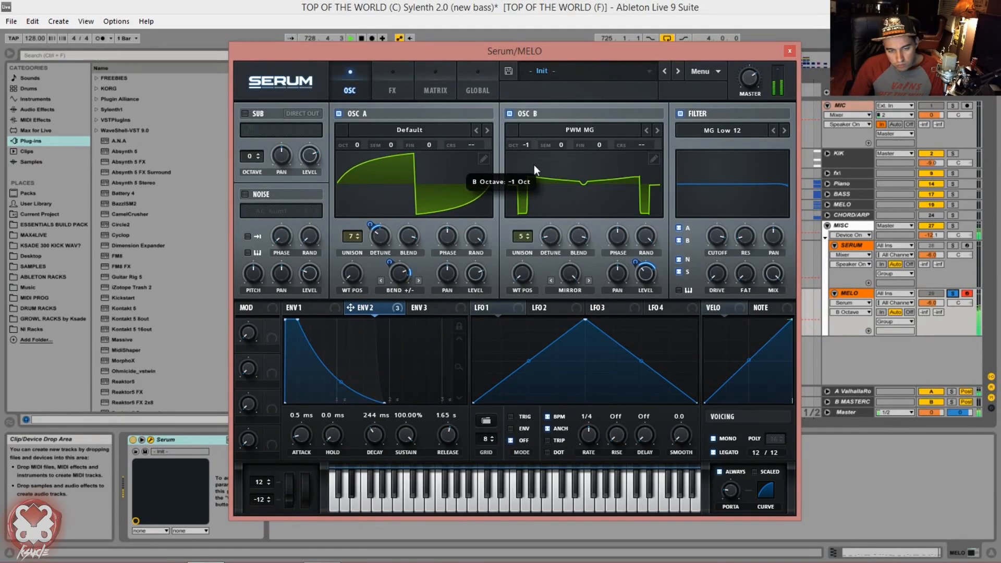
{"action": "left_click", "coordinate": [952, 293]}
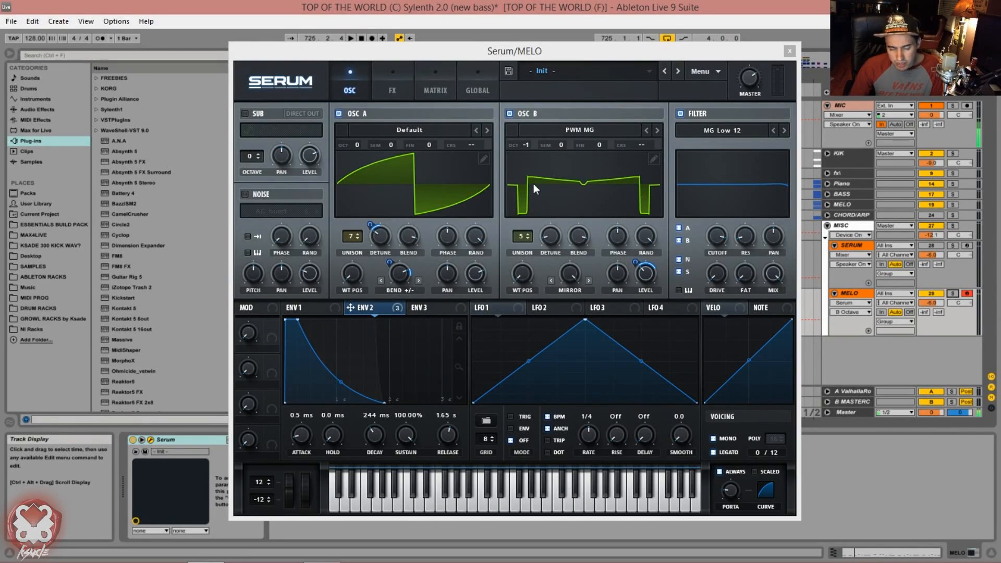
{"action": "left_click_drag", "start_coordinate": [527, 148], "coordinate": [528, 145]}
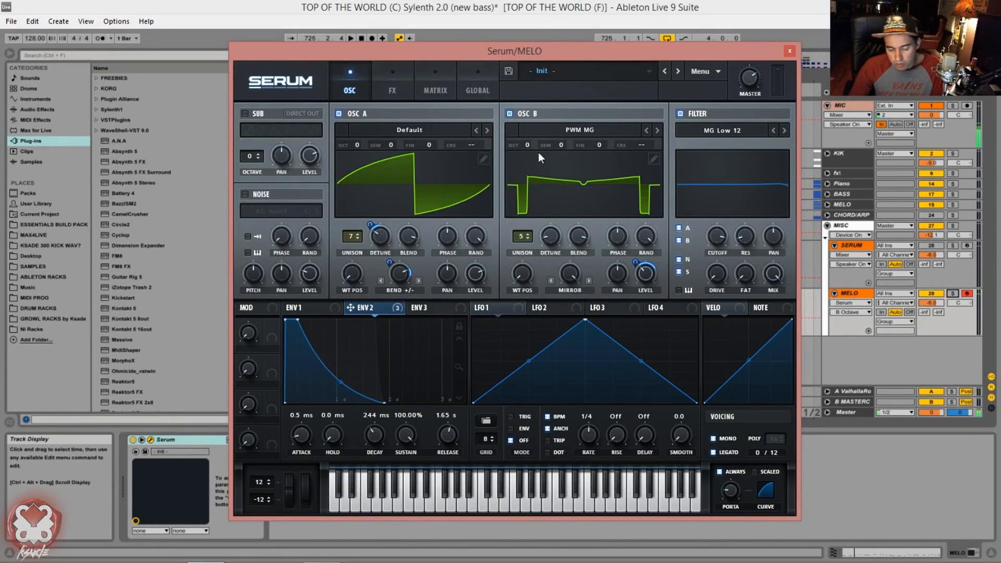
{"action": "left_click_drag", "start_coordinate": [524, 147], "coordinate": [524, 151]}
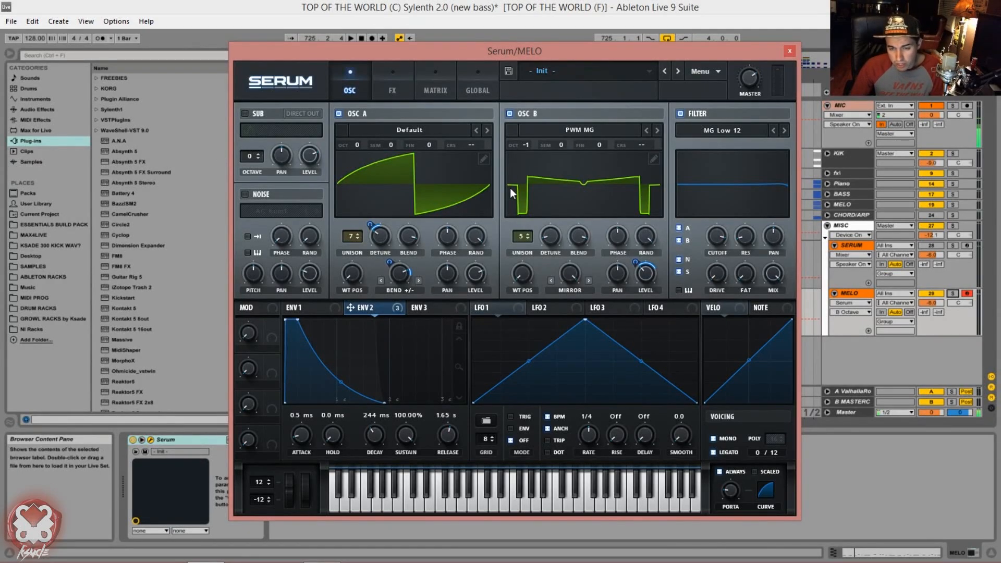
- Enable the sub oscillator with the saw shape at octave 0 and modulate its level with Env 2
{"action": "left_click", "coordinate": [245, 114]}
{"action": "left_click", "coordinate": [289, 130]}
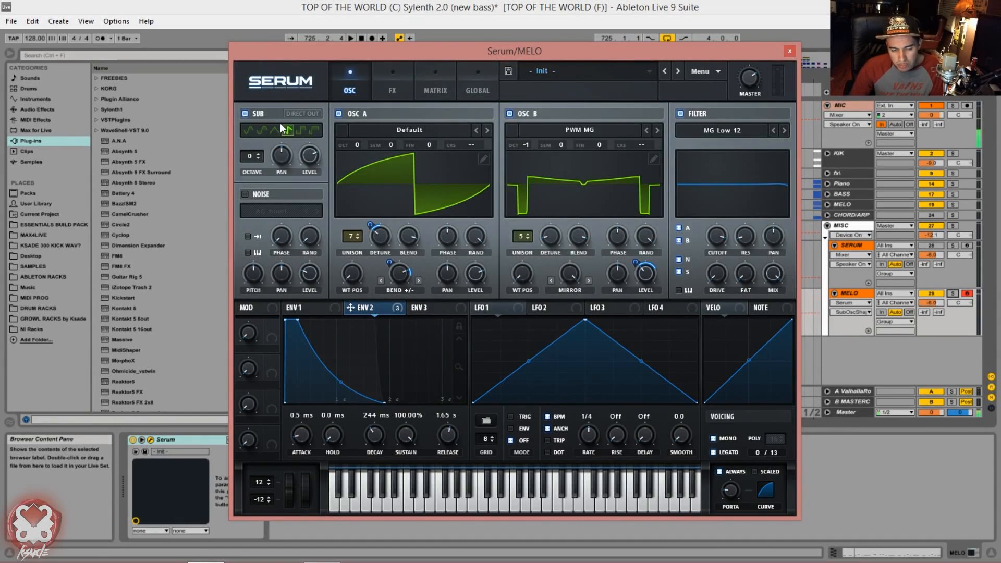
{"action": "left_click", "coordinate": [258, 159]}
{"action": "left_click", "coordinate": [258, 154]}
{"action": "left_click", "coordinate": [306, 163]}
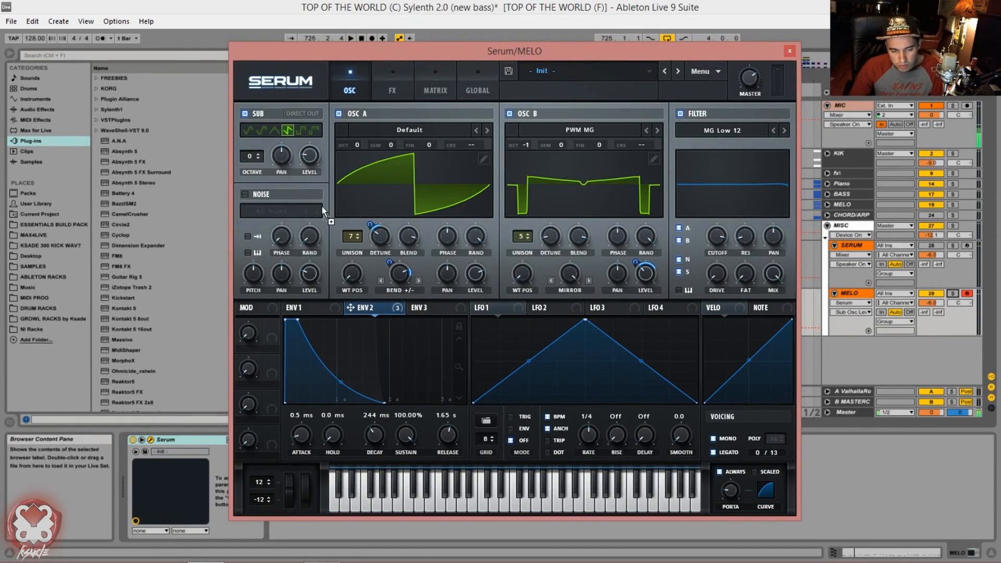
{"action": "left_click_drag", "start_coordinate": [299, 146], "coordinate": [301, 205]}
{"action": "left_click_drag", "start_coordinate": [301, 163], "coordinate": [319, 146]}
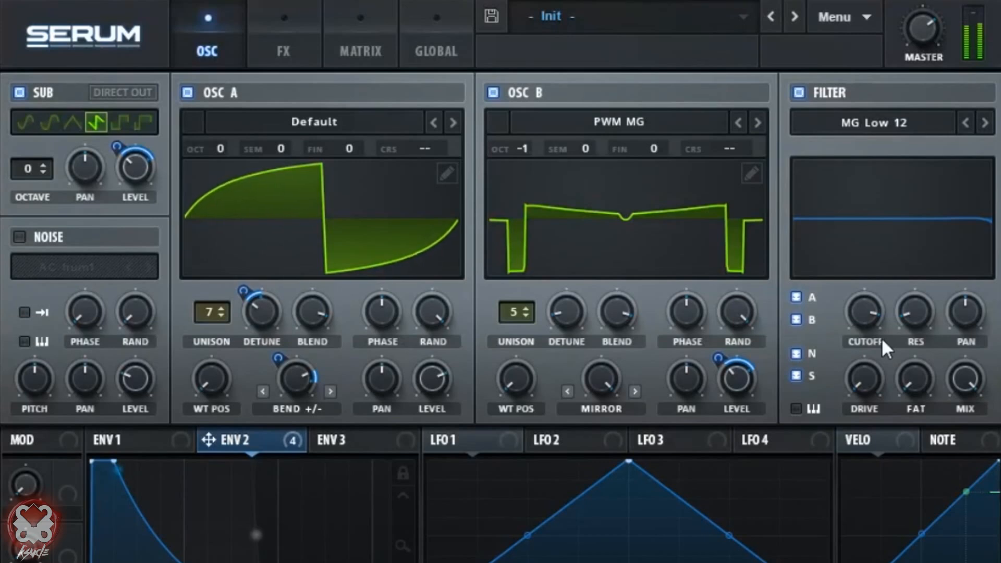
- Lower the MG Low 12 filter's cutoff, raise its resonance and set its drive to 100%
{"action": "left_click_drag", "start_coordinate": [864, 314], "coordinate": [905, 162]}
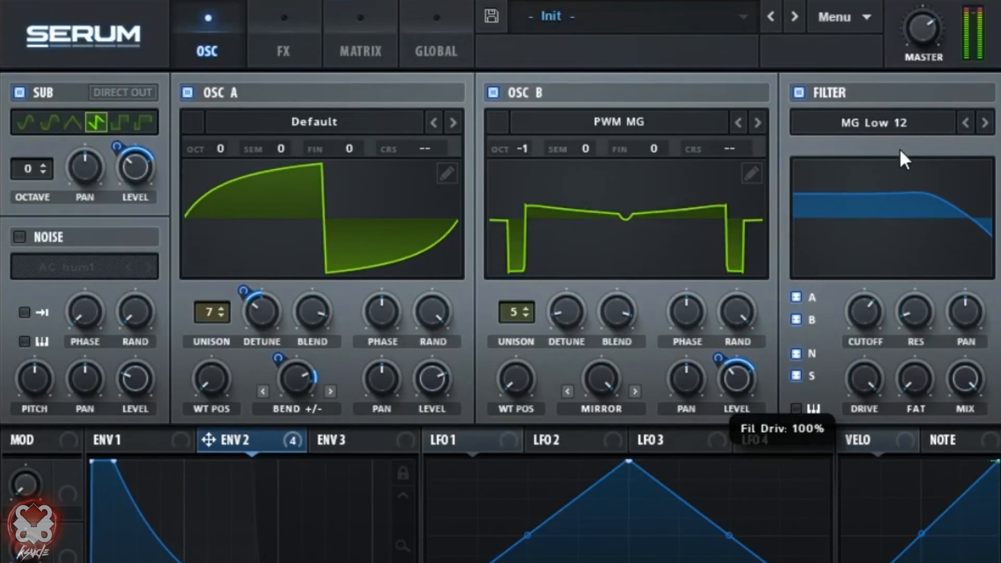
{"action": "left_click_drag", "start_coordinate": [928, 312], "coordinate": [925, 342]}
{"action": "left_click_drag", "start_coordinate": [865, 312], "coordinate": [871, 292]}
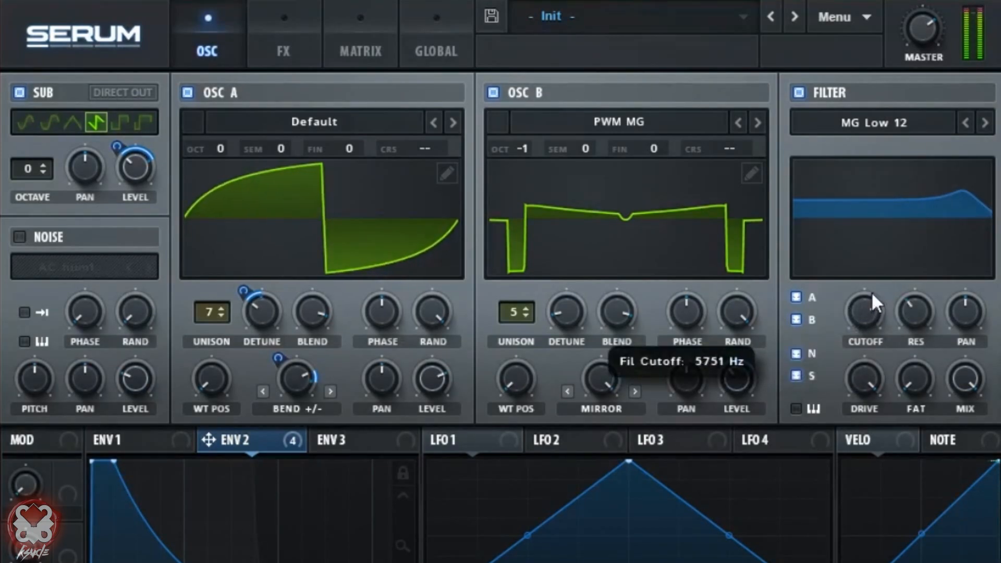
{"action": "left_click_drag", "start_coordinate": [916, 378], "coordinate": [887, 386]}
{"action": "left_click_drag", "start_coordinate": [874, 305], "coordinate": [874, 292]}
- Set oscillator B's octave to 0 and raise the filter cutoff slightly
{"action": "left_click_drag", "start_coordinate": [527, 156], "coordinate": [532, 136]}
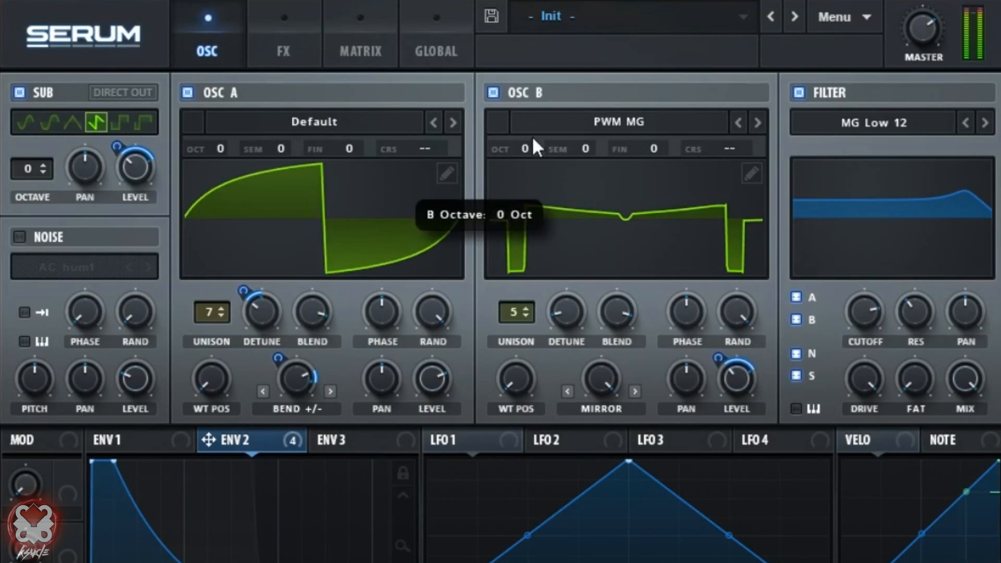
{"action": "mouse_move", "coordinate": [864, 300]}
{"action": "left_mouse_down"}
{"action": "mouse_move", "coordinate": [861, 324]}
{"action": "mouse_move", "coordinate": [878, 310]}
{"action": "left_mouse_up"}
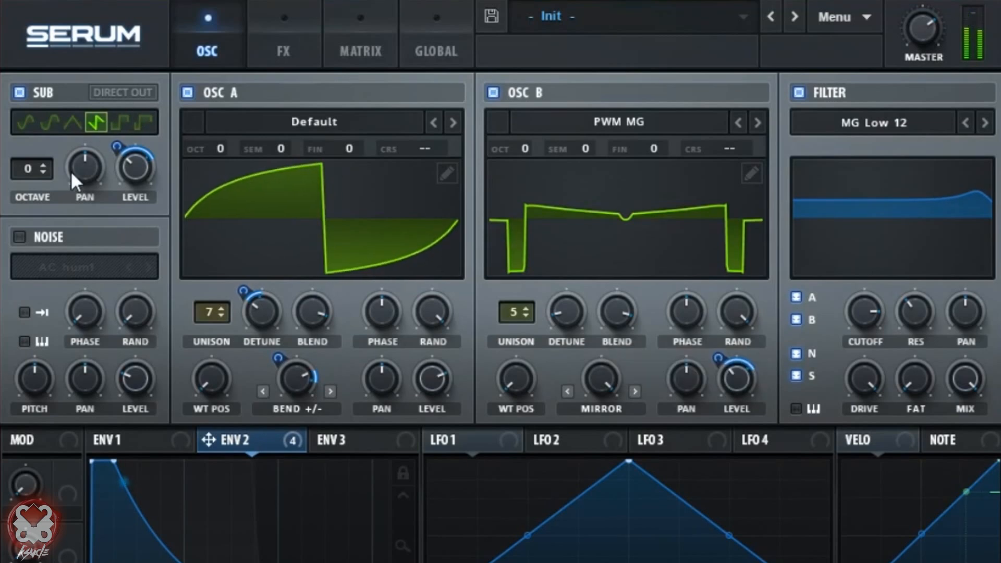
- Raise the sub oscillator's level and audition its pulse and square shapes before returning to saw
{"action": "left_click_drag", "start_coordinate": [137, 162], "coordinate": [142, 111]}
{"action": "mouse_move", "coordinate": [31, 170]}
{"action": "left_mouse_down"}
{"action": "mouse_move", "coordinate": [33, 185]}
{"action": "mouse_move", "coordinate": [48, 186]}
{"action": "mouse_move", "coordinate": [28, 164]}
{"action": "left_mouse_up"}
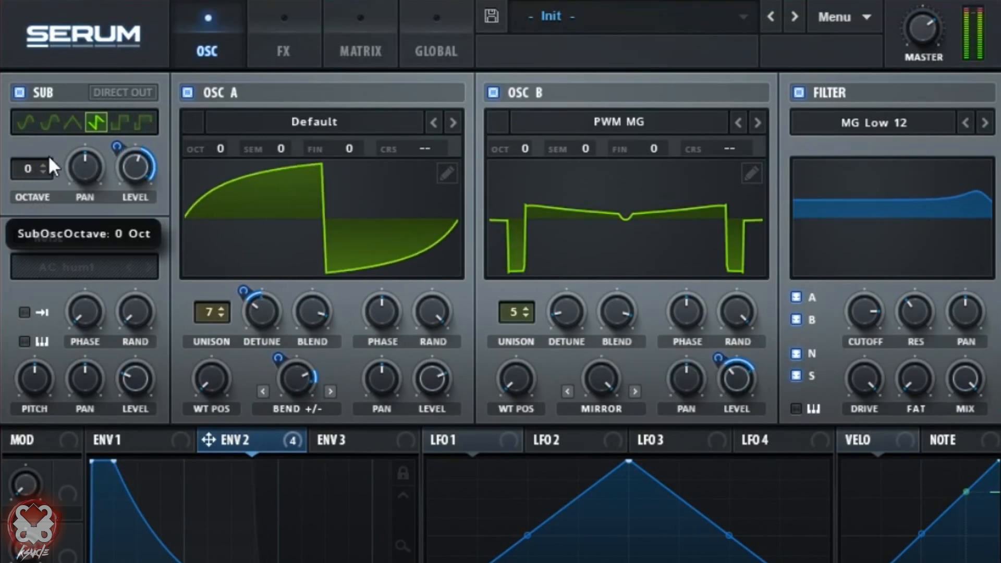
{"action": "left_click", "coordinate": [143, 123]}
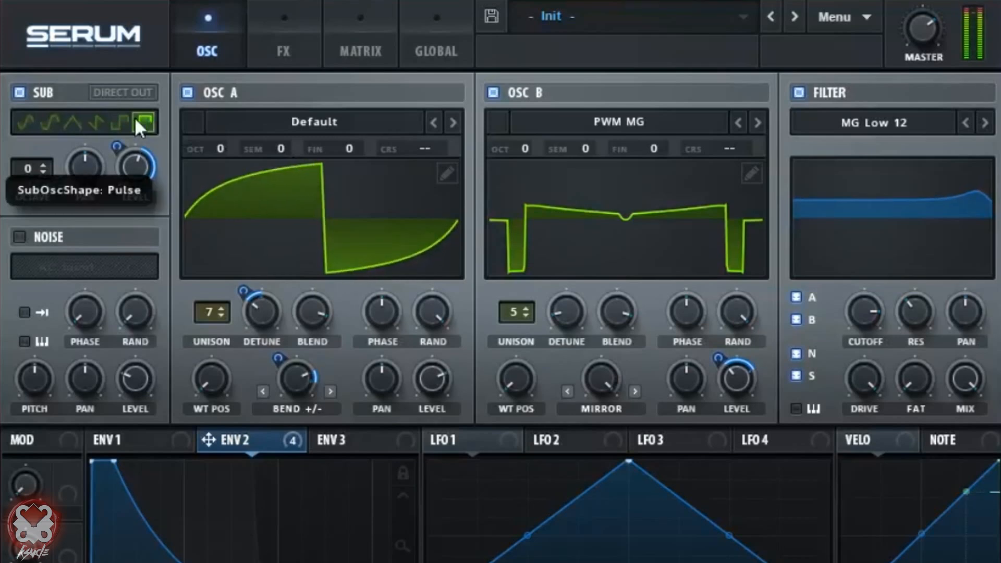
{"action": "left_click", "coordinate": [126, 118]}
{"action": "left_click", "coordinate": [89, 123]}
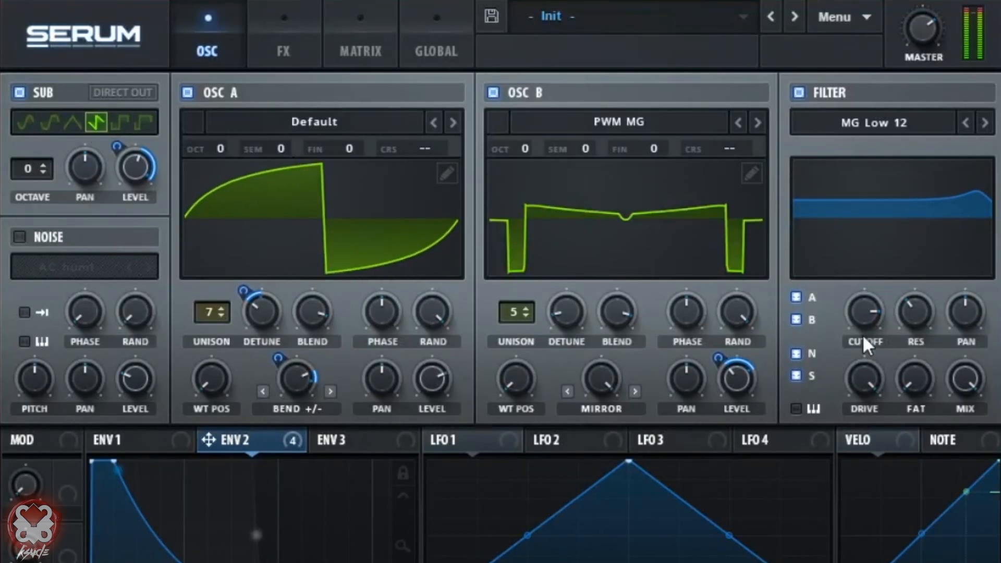
- Lower the filter cutoff and set the filter resonance to 19%
{"action": "left_click_drag", "start_coordinate": [876, 321], "coordinate": [912, 360]}
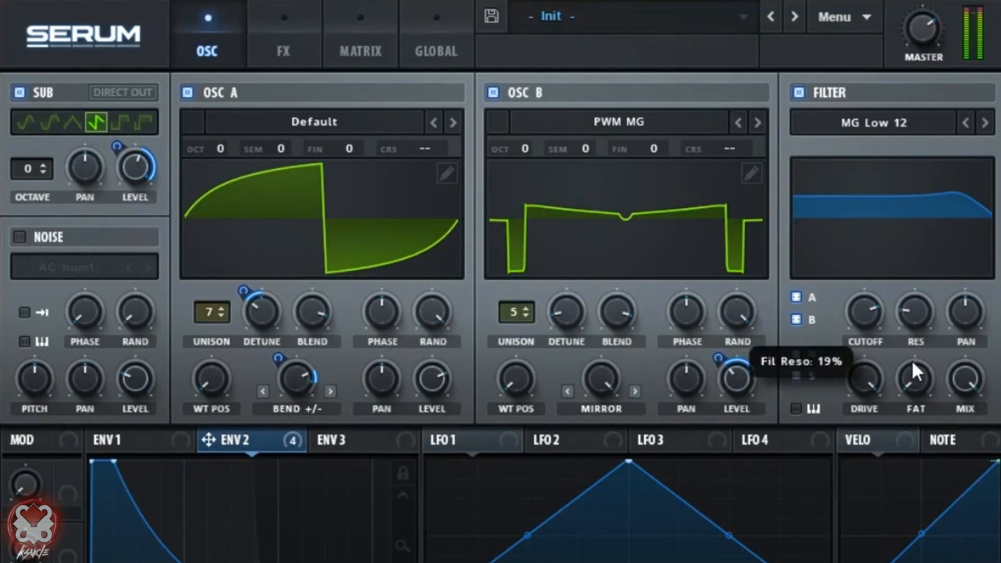
{"action": "left_click_drag", "start_coordinate": [915, 300], "coordinate": [915, 296]}
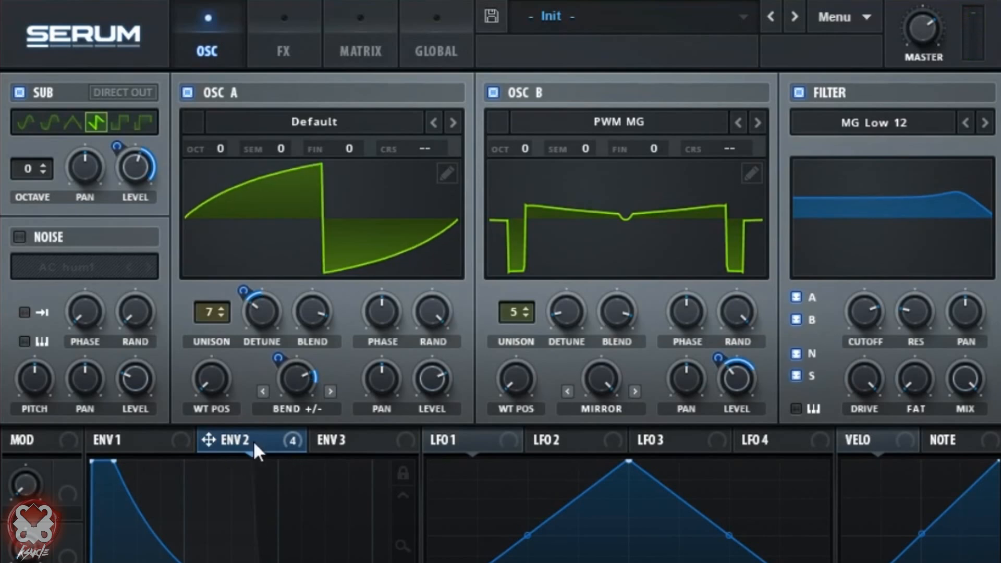
- Assign Env 2 to the filter resonance with an amount of 15 and to the filter cutoff
{"action": "left_click_drag", "start_coordinate": [905, 310], "coordinate": [895, 367]}
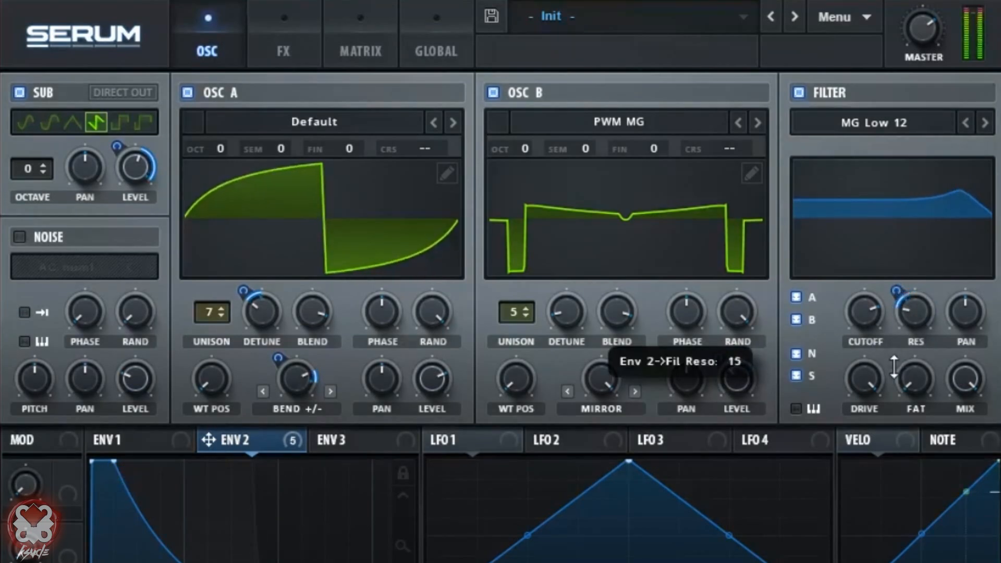
{"action": "left_click_drag", "start_coordinate": [208, 439], "coordinate": [862, 321]}
{"action": "mouse_move", "coordinate": [854, 279]}
{"action": "left_mouse_down"}
{"action": "mouse_move", "coordinate": [849, 286]}
{"action": "mouse_move", "coordinate": [849, 273]}
{"action": "mouse_move", "coordinate": [848, 286]}
{"action": "left_mouse_up"}
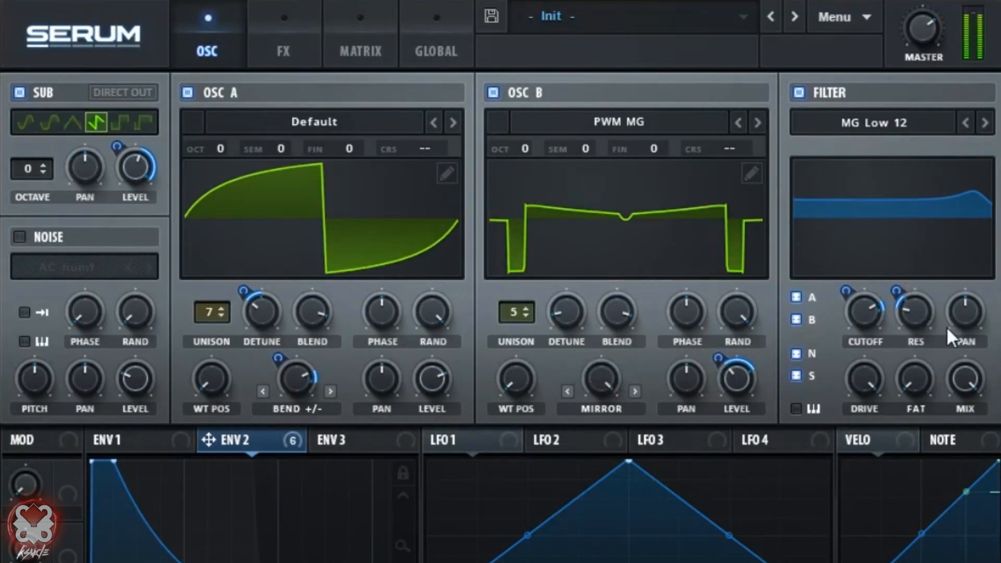
{"action": "mouse_move", "coordinate": [917, 389]}
{"action": "left_mouse_down"}
{"action": "mouse_move", "coordinate": [927, 249]}
{"action": "mouse_move", "coordinate": [920, 388]}
{"action": "left_mouse_up"}
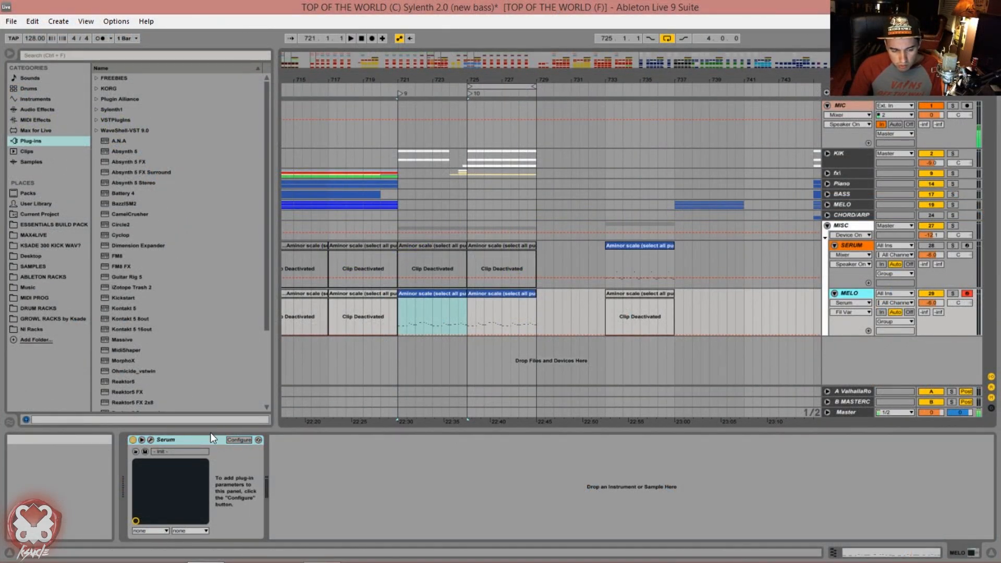
- Reopen the Serum plug-in on the MELO track and show its effects rack
{"action": "left_click", "coordinate": [152, 439]}
{"action": "mouse_move", "coordinate": [624, 52]}
{"action": "left_mouse_down"}
{"action": "mouse_move", "coordinate": [644, 55]}
{"action": "mouse_move", "coordinate": [626, 58]}
{"action": "left_mouse_up"}
{"action": "left_click", "coordinate": [399, 94]}
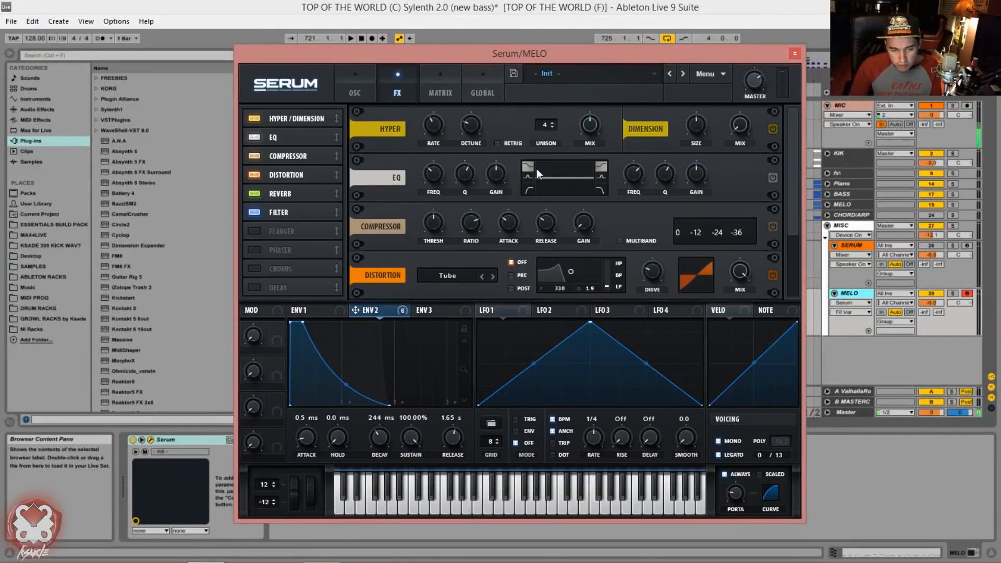
{"action": "left_click_drag", "start_coordinate": [789, 194], "coordinate": [805, 163]}
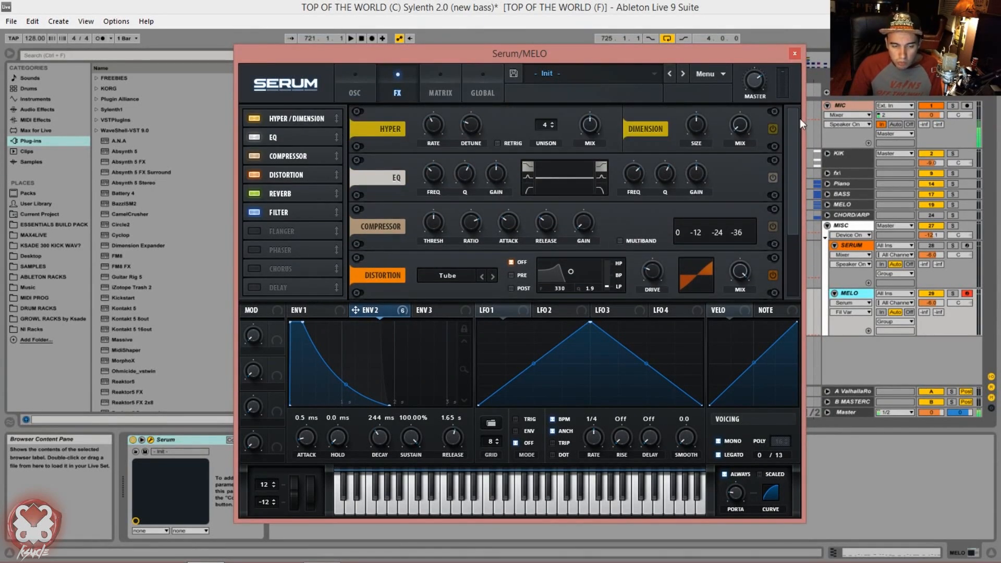
{"action": "mouse_move", "coordinate": [786, 137]}
{"action": "left_mouse_down"}
{"action": "mouse_move", "coordinate": [786, 215]}
{"action": "mouse_move", "coordinate": [787, 121]}
{"action": "left_mouse_up"}
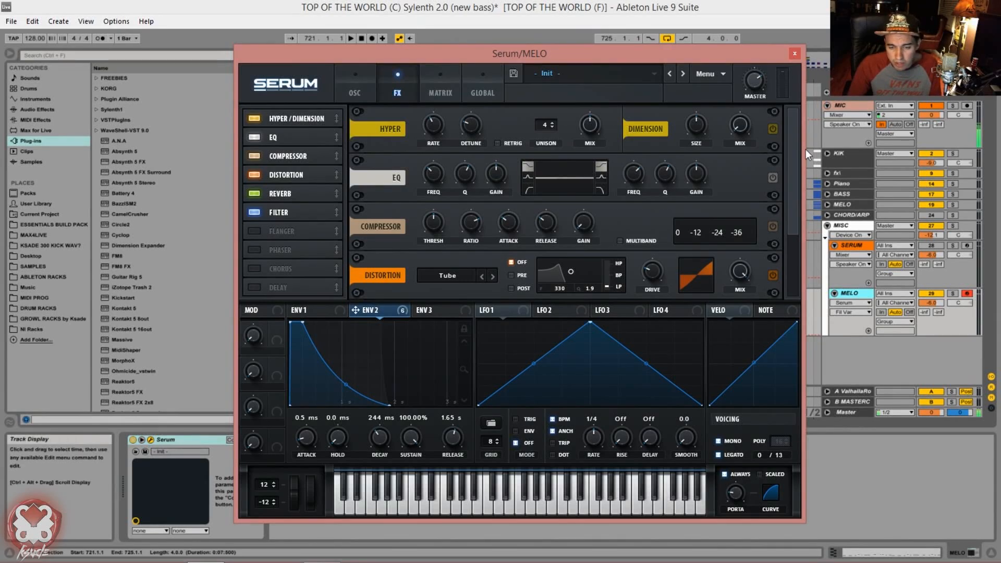
{"action": "left_click_drag", "start_coordinate": [792, 152], "coordinate": [780, 255]}
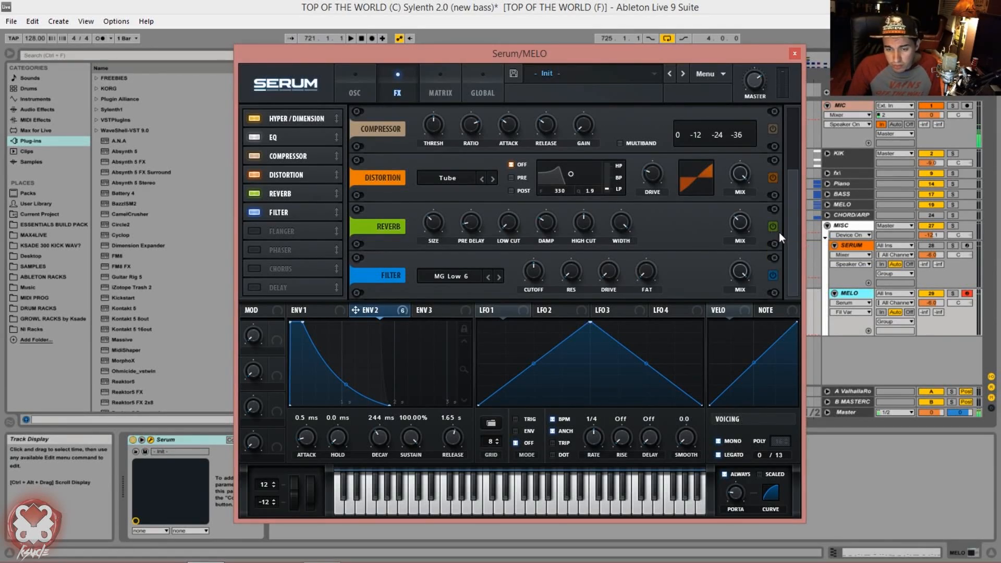
{"action": "scroll", "coordinate": [789, 233], "scroll_direction": "up", "scroll_amount": 3}
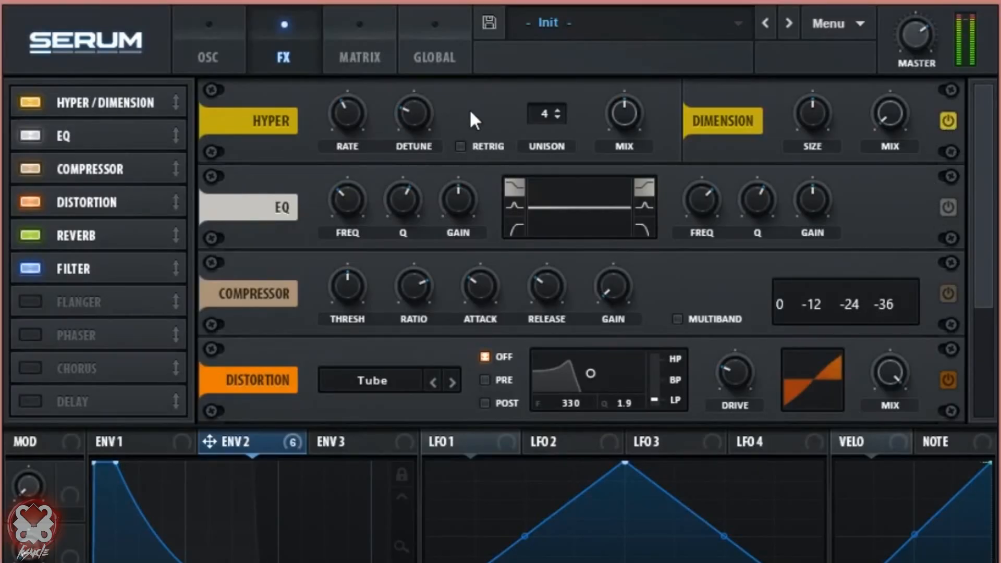
- Raise the Hyper effect's mix to full and set its rate to 0%
{"action": "left_click", "coordinate": [461, 147]}
{"action": "left_click", "coordinate": [463, 151]}
{"action": "left_click_drag", "start_coordinate": [624, 112], "coordinate": [624, 73]}
{"action": "left_click_drag", "start_coordinate": [365, 123], "coordinate": [412, 471]}
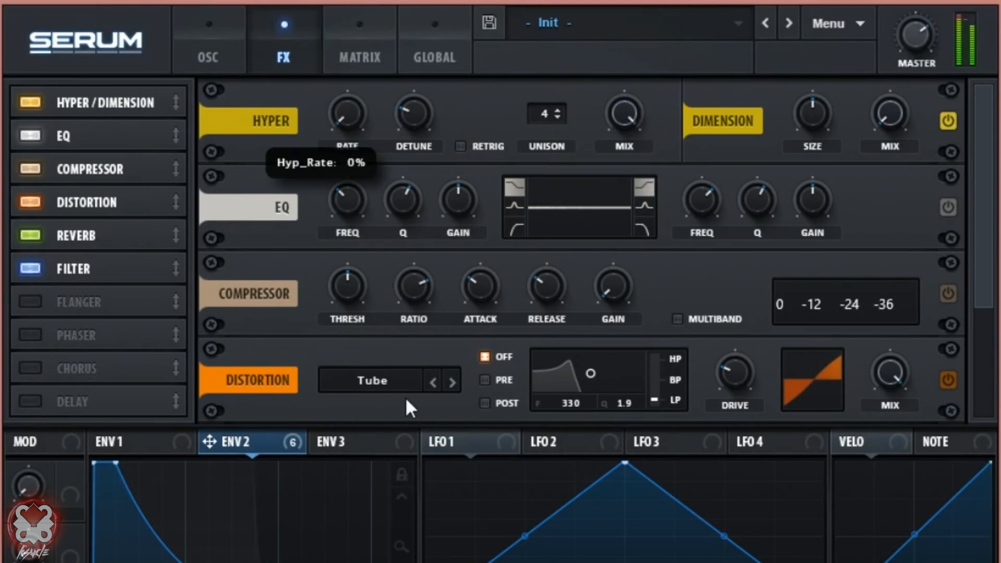
- Set the Hyper effect to 5 unison voices and fine-tune its detune to a low amount
{"action": "left_click_drag", "start_coordinate": [416, 128], "coordinate": [438, 81]}
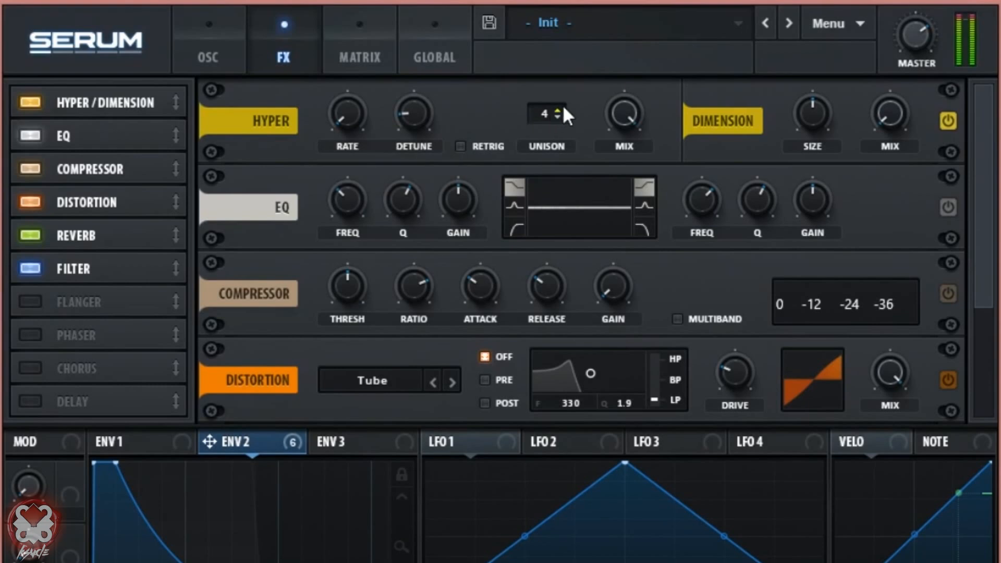
{"action": "scroll", "coordinate": [558, 107], "scroll_direction": "up", "scroll_amount": 3}
{"action": "left_click_drag", "start_coordinate": [414, 123], "coordinate": [428, 61]}
{"action": "scroll", "coordinate": [561, 114], "scroll_direction": "down", "scroll_amount": 2}
{"action": "left_click_drag", "start_coordinate": [415, 123], "coordinate": [428, 159]}
- Enable retriggering on the Hyper effect and assign Env 2 to modulate its detune
{"action": "left_click", "coordinate": [460, 146]}
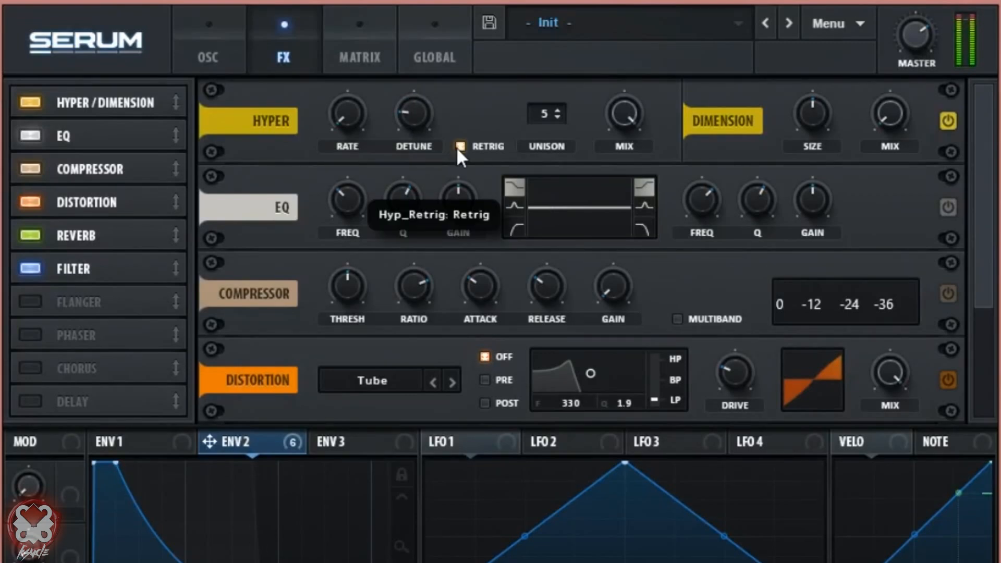
{"action": "left_click_drag", "start_coordinate": [209, 444], "coordinate": [415, 113]}
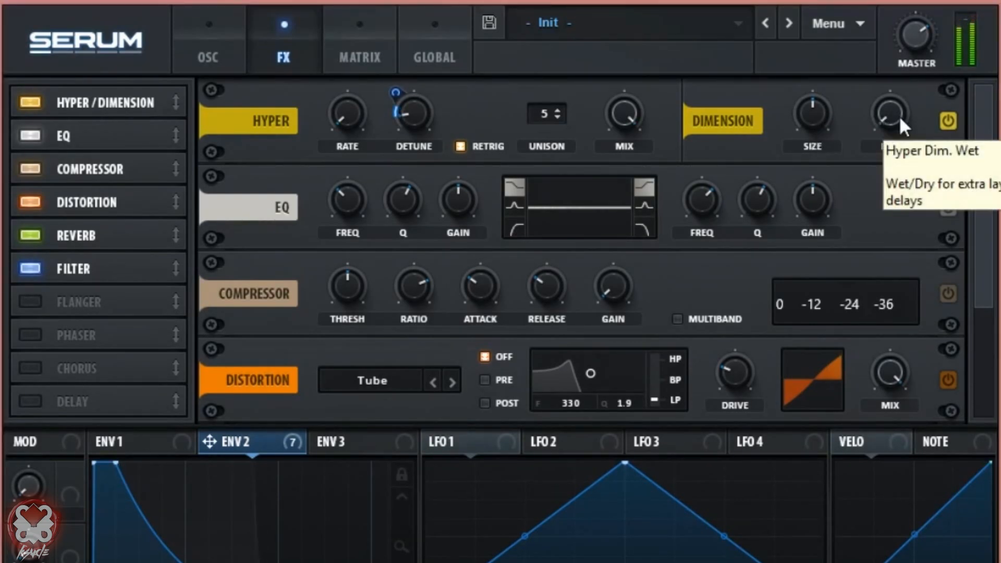
- Set the Dimension effect's mix to full and its size to 10%, and lower the master volume
{"action": "left_click_drag", "start_coordinate": [894, 122], "coordinate": [815, 208]}
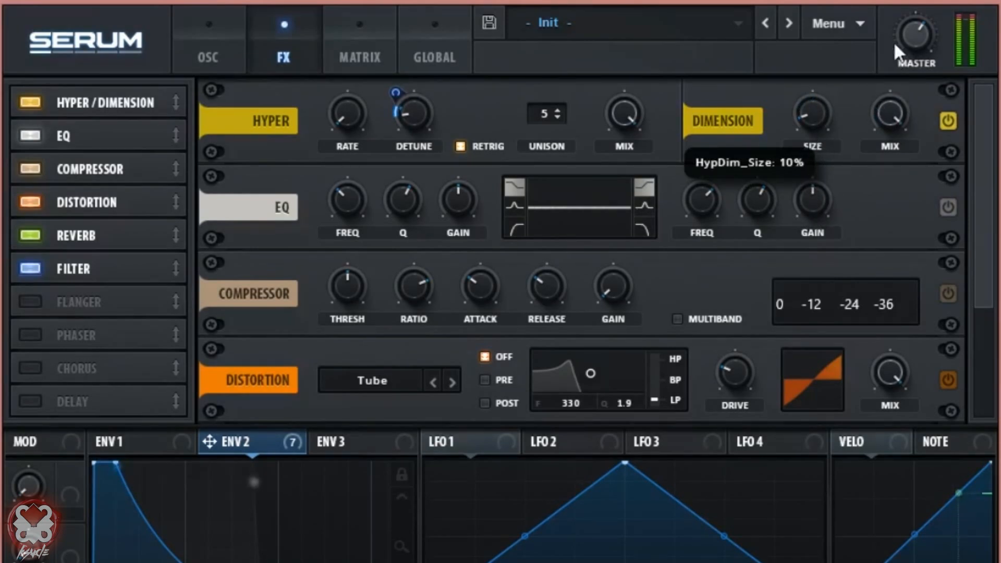
{"action": "mouse_move", "coordinate": [922, 48]}
{"action": "left_click_drag", "start_coordinate": [918, 62], "coordinate": [906, 74]}
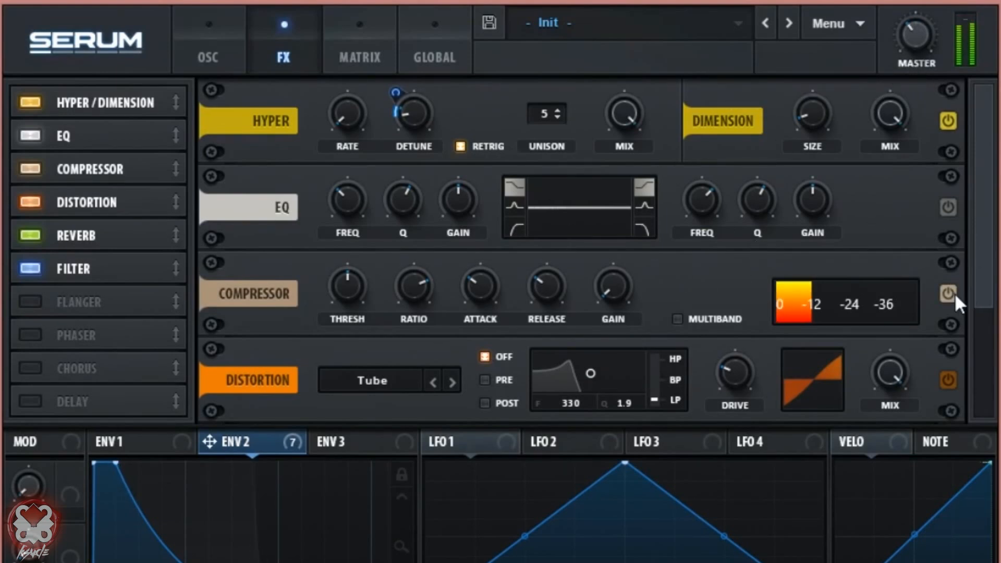
- Enable the compressor in multiband mode, raise its gain to full, and adjust its attack and threshold
{"action": "scroll", "coordinate": [959, 297], "scroll_direction": "down", "scroll_amount": 3}
{"action": "left_click", "coordinate": [677, 246]}
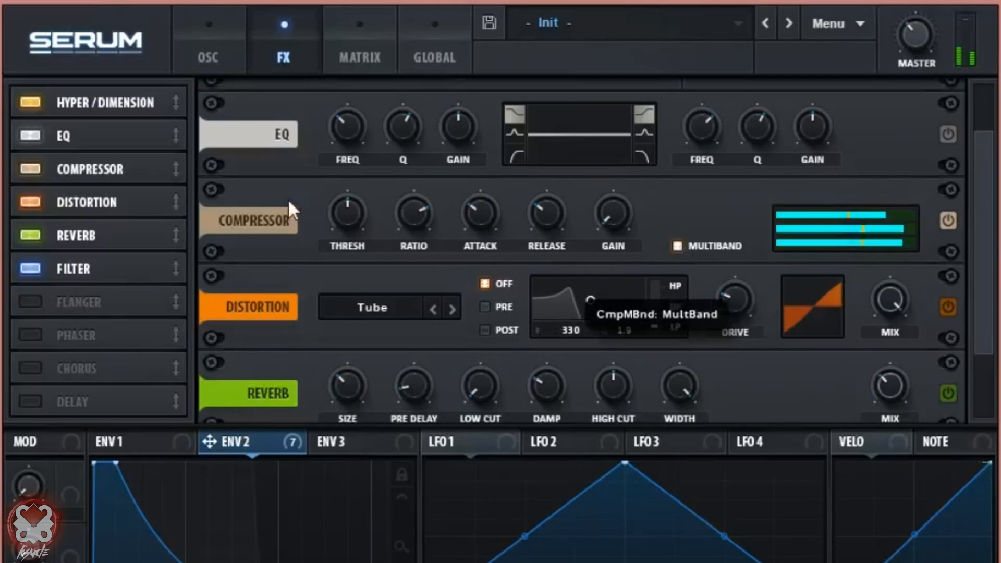
{"action": "left_click_drag", "start_coordinate": [344, 217], "coordinate": [378, 168]}
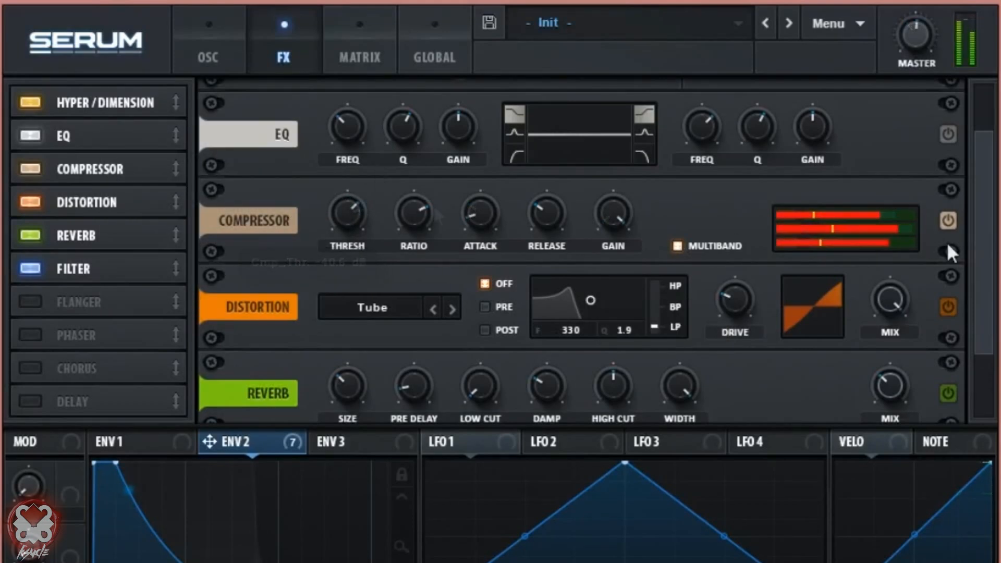
- Adjust the compressor threshold further and compare the sound with the compressor bypassed and active
{"action": "left_click", "coordinate": [952, 225]}
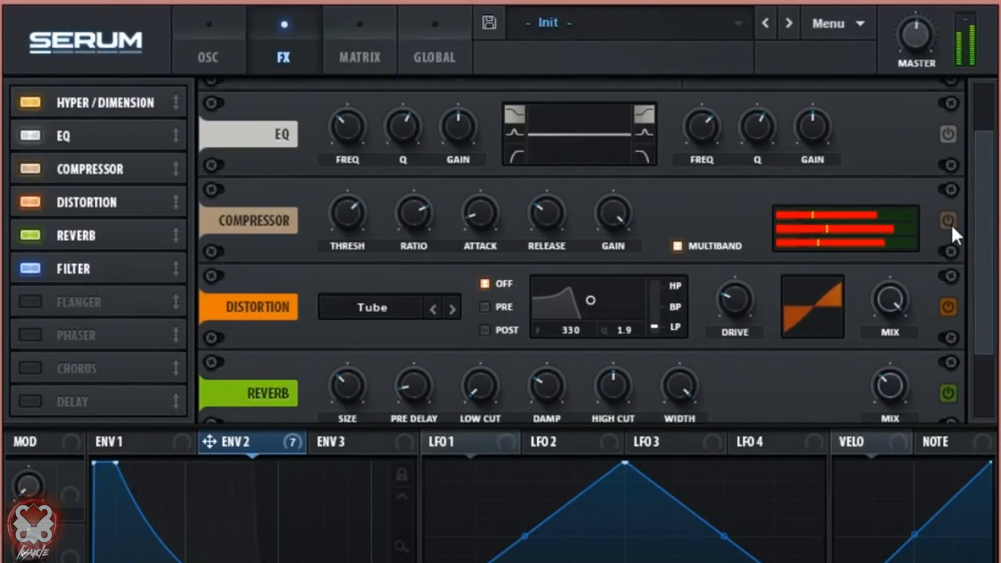
{"action": "left_click", "coordinate": [951, 224]}
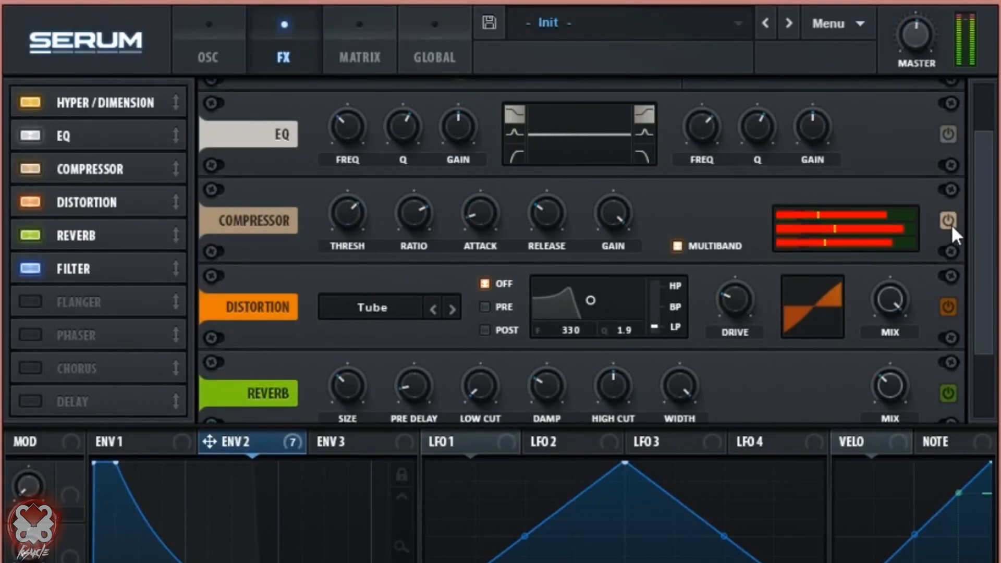
{"action": "left_click_drag", "start_coordinate": [342, 219], "coordinate": [952, 225]}
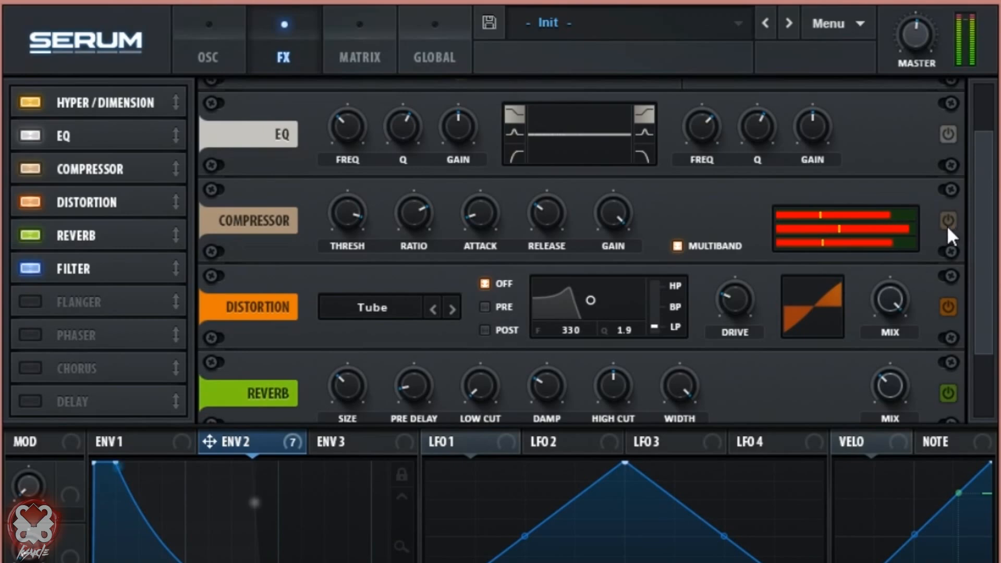
{"action": "left_click", "coordinate": [948, 220]}
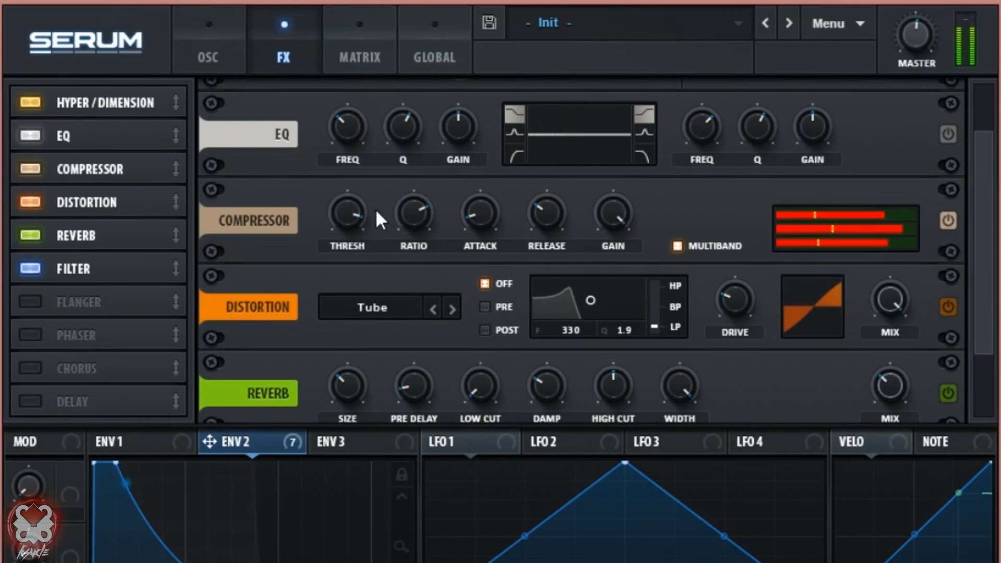
{"action": "mouse_move", "coordinate": [348, 217]}
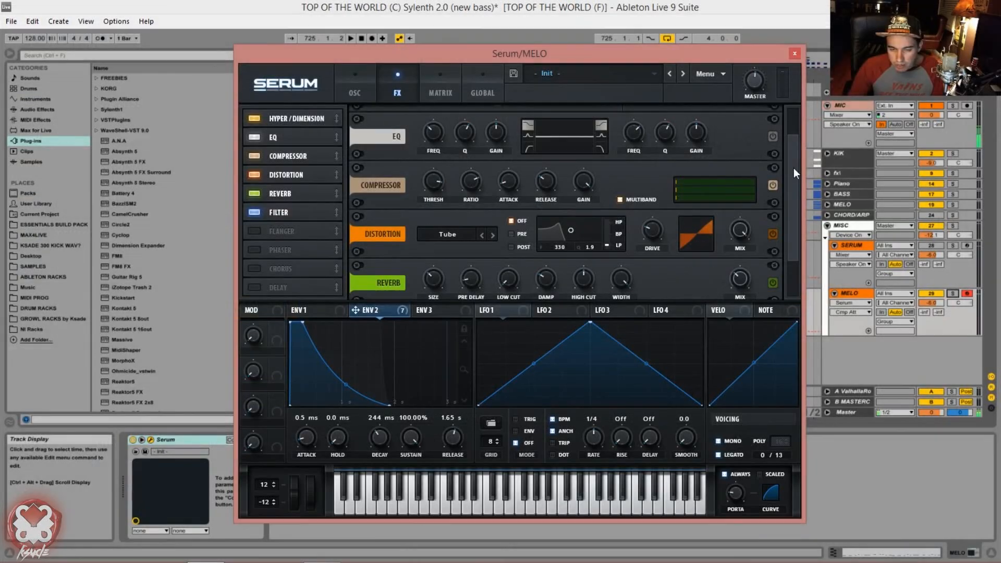
- Enable the reverb, reduce its size, raise its low cut and adjust its mix
{"action": "left_click_drag", "start_coordinate": [794, 168], "coordinate": [787, 240]}
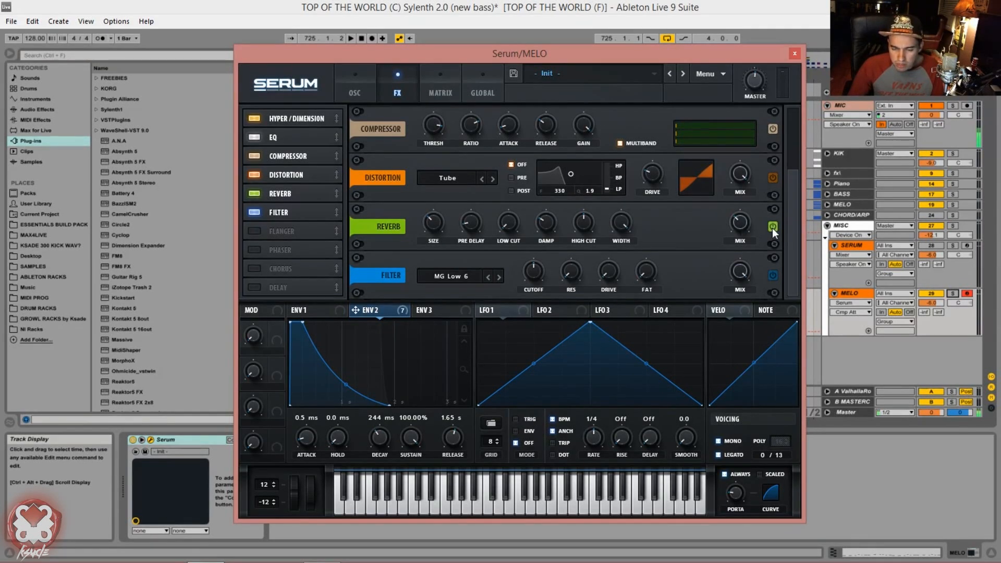
{"action": "left_click_drag", "start_coordinate": [743, 218], "coordinate": [606, 217]}
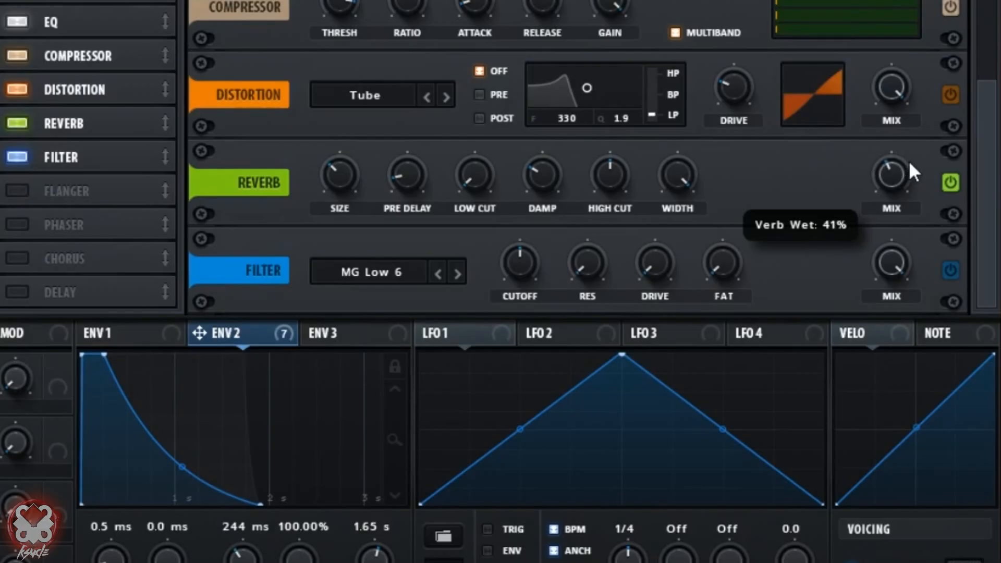
{"action": "left_click_drag", "start_coordinate": [891, 175], "coordinate": [889, 199]}
{"action": "mouse_move", "coordinate": [351, 199]}
{"action": "left_click_drag", "start_coordinate": [350, 215], "coordinate": [351, 216]}
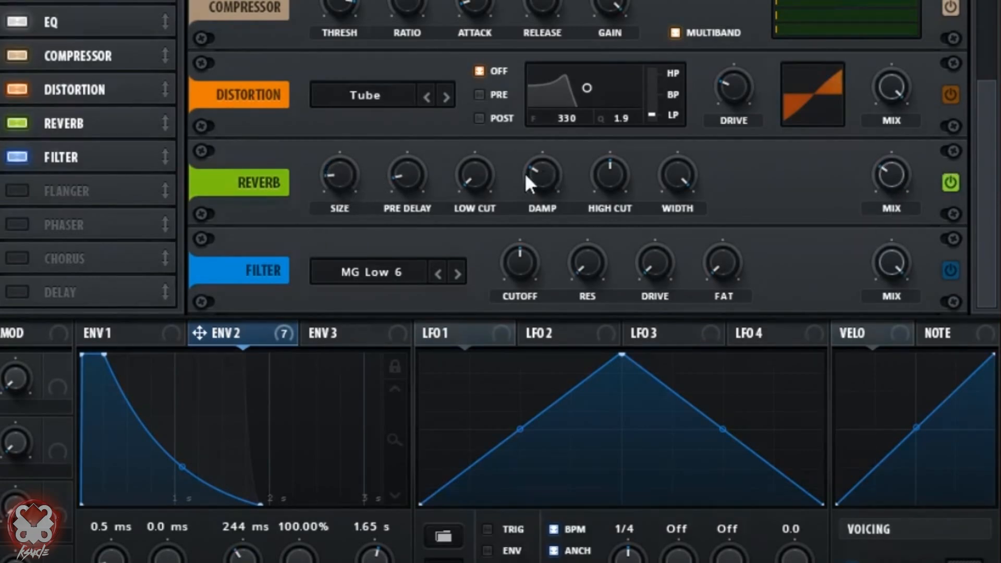
{"action": "left_click_drag", "start_coordinate": [485, 173], "coordinate": [534, 103]}
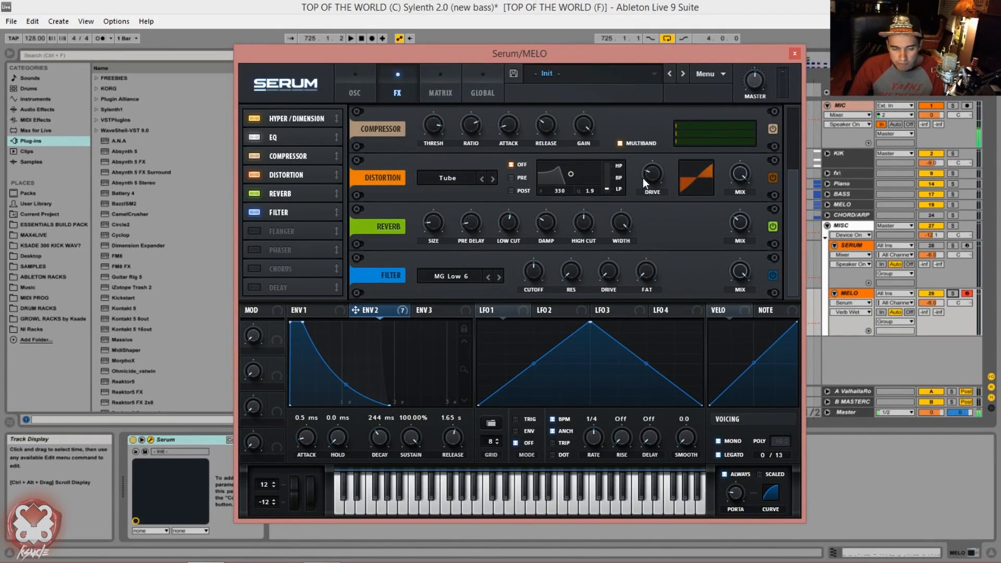
- Set the effects filter type to Low 18 and raise its cutoff frequency
{"action": "scroll", "coordinate": [792, 205], "scroll_direction": "up", "scroll_amount": 1}
{"action": "scroll", "coordinate": [792, 206], "scroll_direction": "down", "scroll_amount": 1}
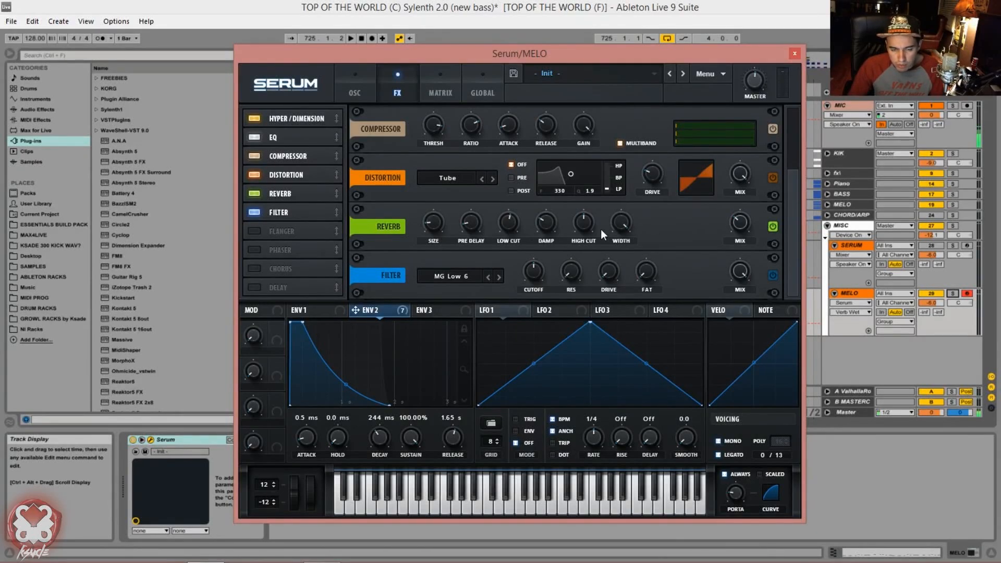
{"action": "left_click", "coordinate": [442, 276]}
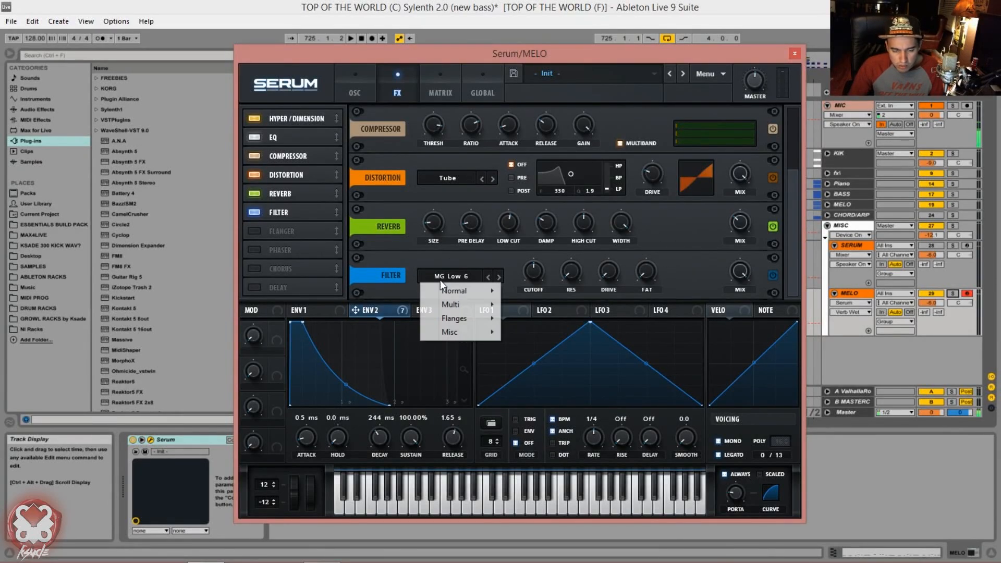
{"action": "mouse_move", "coordinate": [463, 296]}
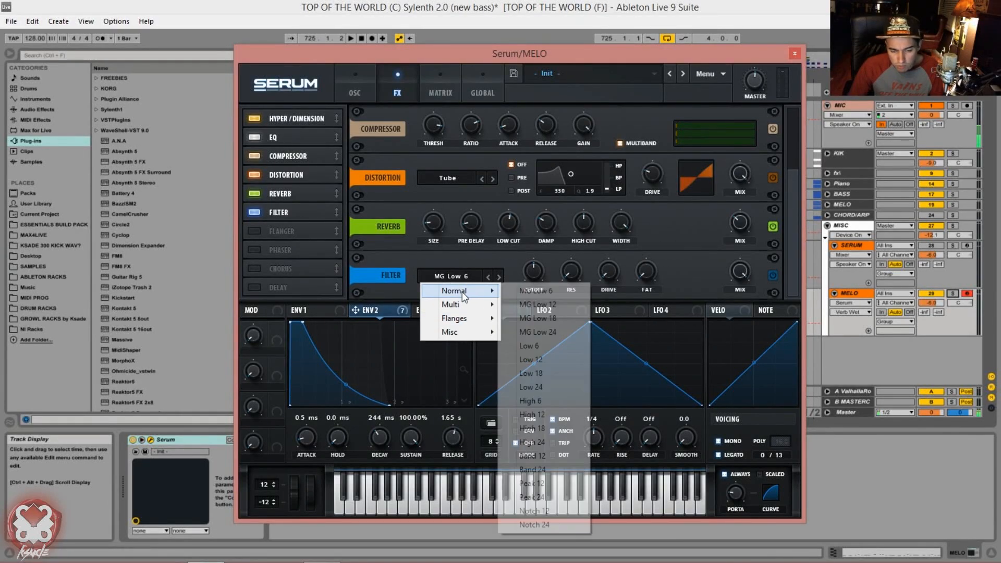
{"action": "left_click", "coordinate": [564, 377]}
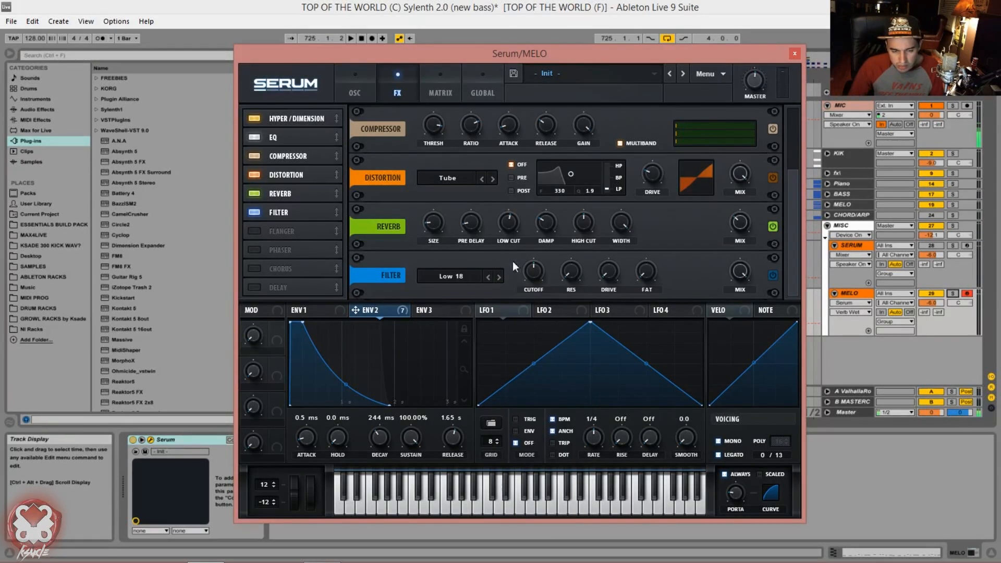
{"action": "left_click_drag", "start_coordinate": [532, 273], "coordinate": [564, 250]}
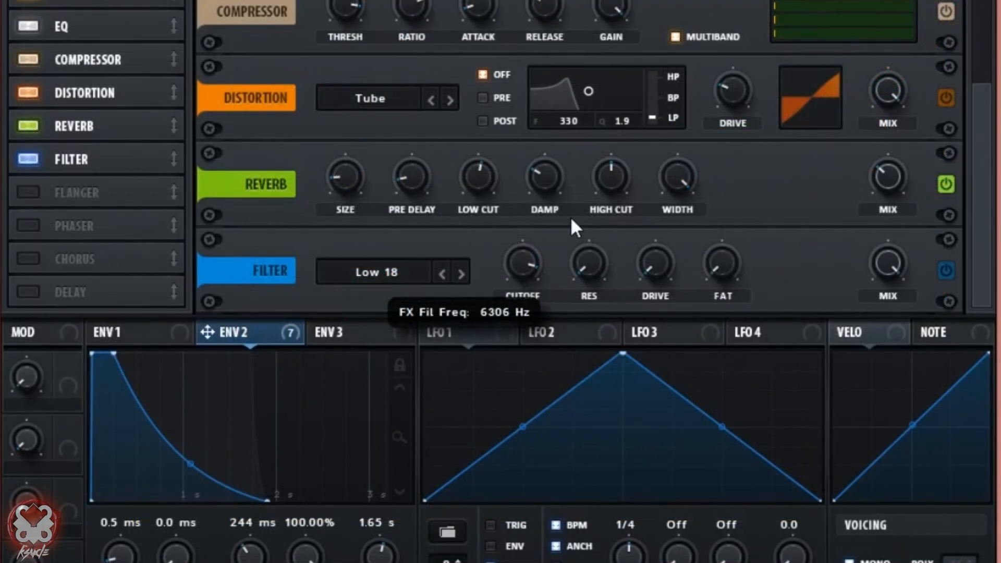
{"action": "left_click_drag", "start_coordinate": [570, 217], "coordinate": [559, 253]}
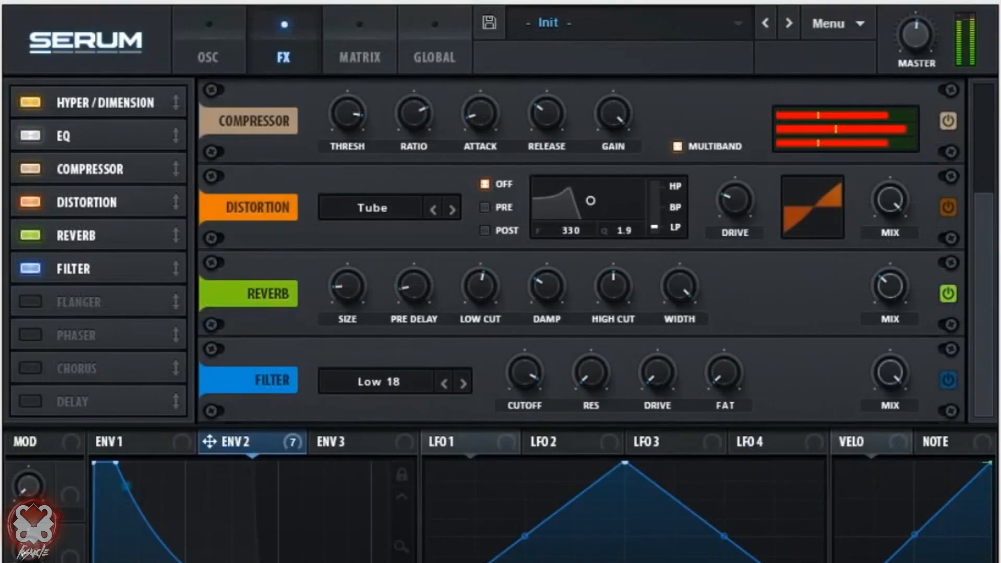
- Audition the effects filter with its drive at 100% and 37%, and switch the filter off again
{"action": "left_click", "coordinate": [949, 375]}
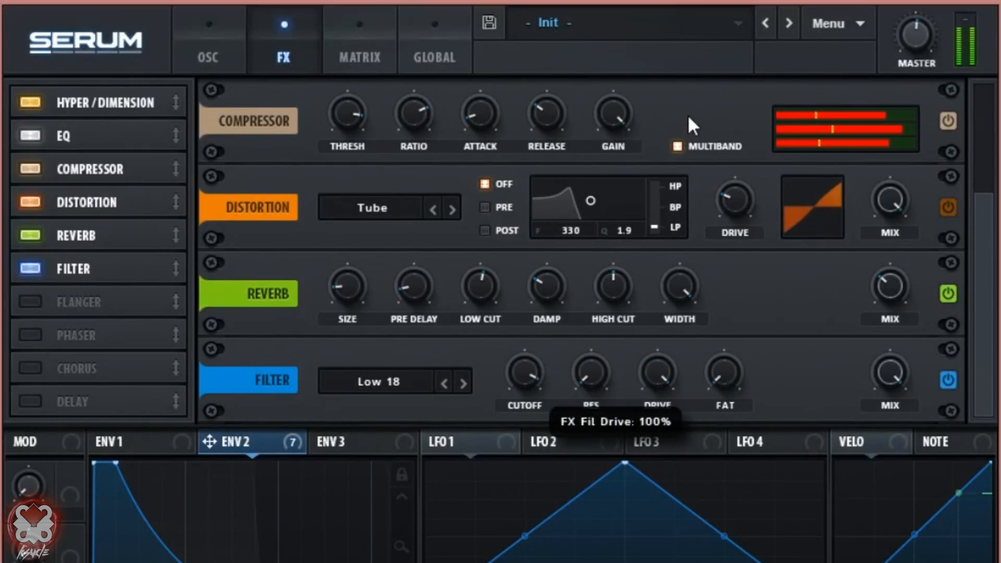
{"action": "left_click_drag", "start_coordinate": [657, 371], "coordinate": [699, 330]}
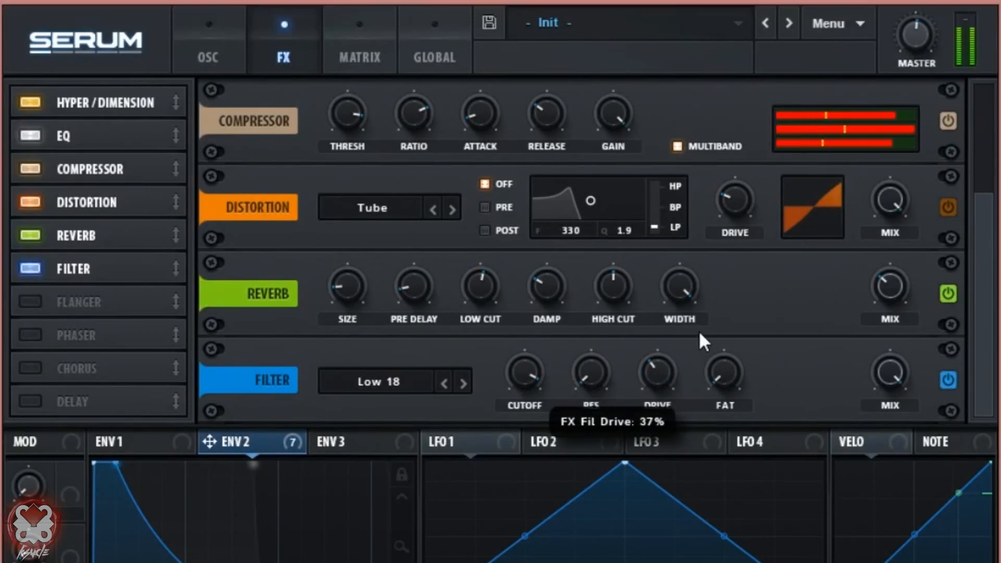
{"action": "left_click", "coordinate": [949, 383]}
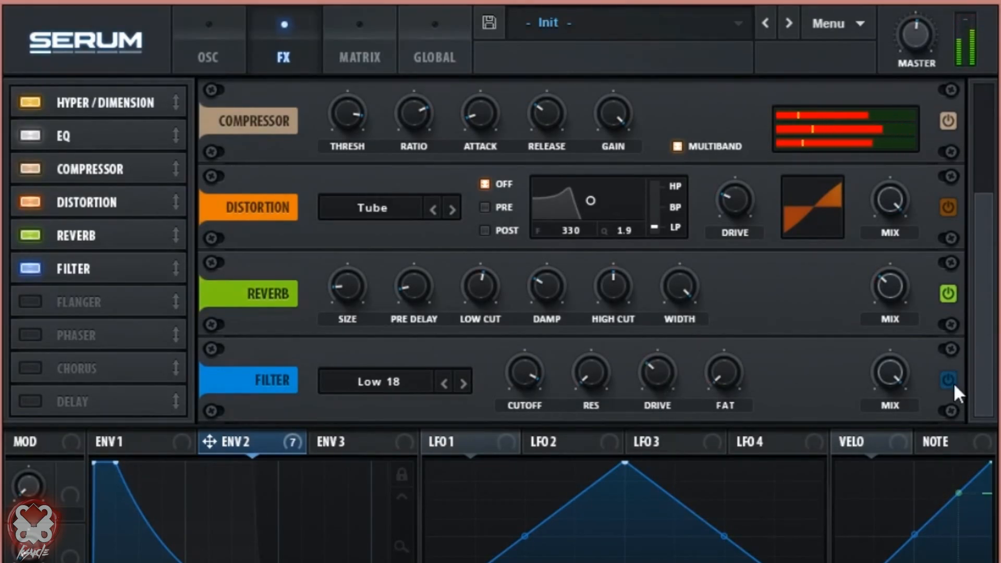
- Enable the distortion, change its type to HardClip and raise its drive to full
{"action": "left_click_drag", "start_coordinate": [990, 364], "coordinate": [981, 268]}
{"action": "scroll", "coordinate": [981, 268], "scroll_direction": "down", "scroll_amount": 2}
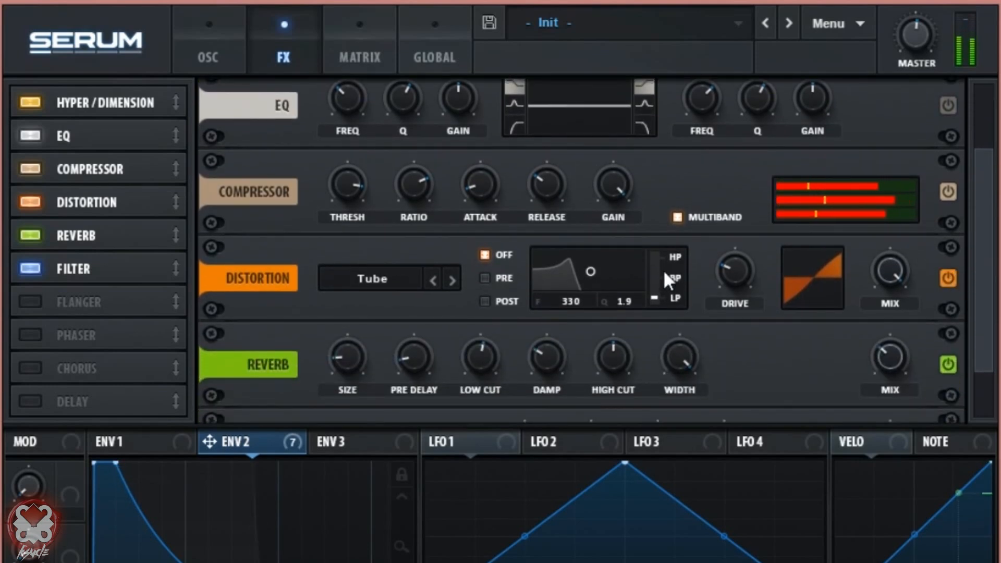
{"action": "left_click", "coordinate": [447, 277]}
{"action": "left_click", "coordinate": [447, 277]}
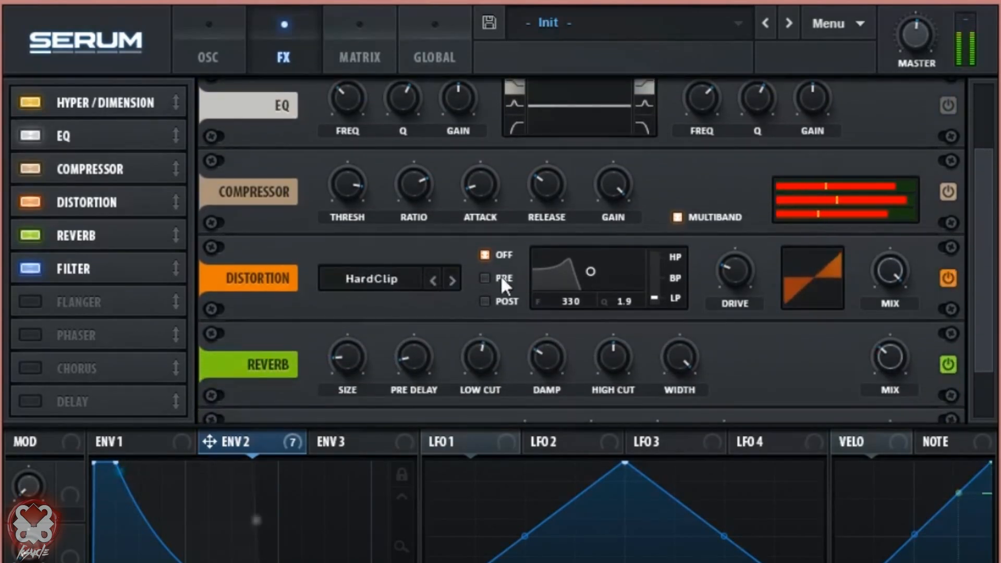
{"action": "left_click_drag", "start_coordinate": [724, 270], "coordinate": [762, 68]}
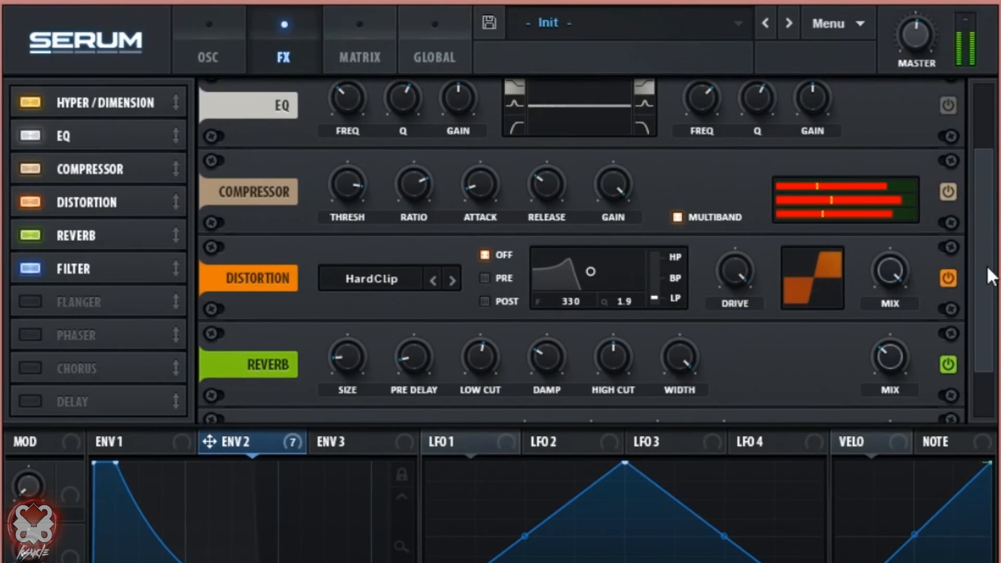
- Enable the EQ with both bands as peaks, slightly boost the low band, cut the high band and set the high band's Q to 52%
{"action": "scroll", "coordinate": [984, 276], "scroll_direction": "down", "scroll_amount": 1}
{"action": "left_click_drag", "start_coordinate": [984, 277], "coordinate": [988, 189]}
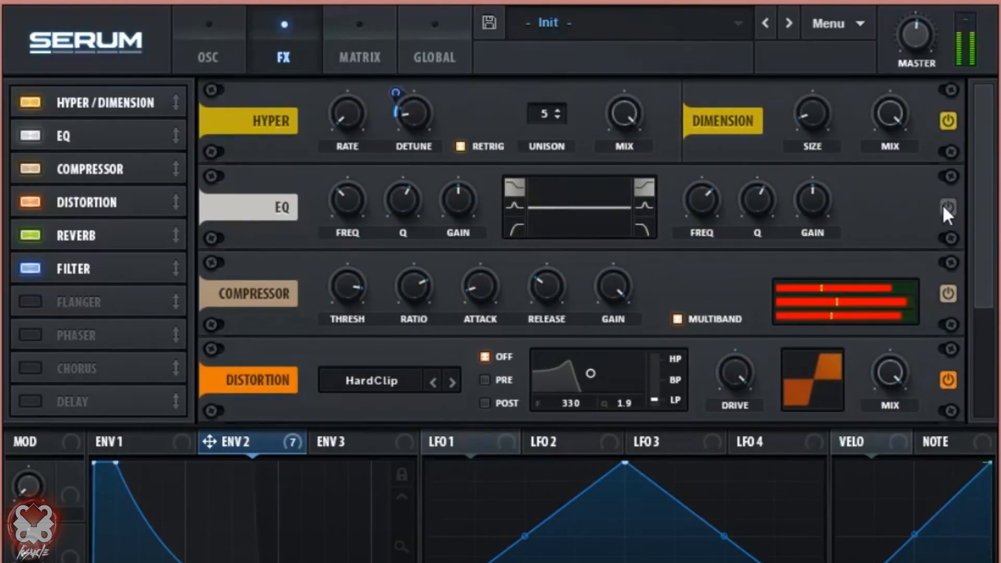
{"action": "left_click_drag", "start_coordinate": [816, 206], "coordinate": [767, 173]}
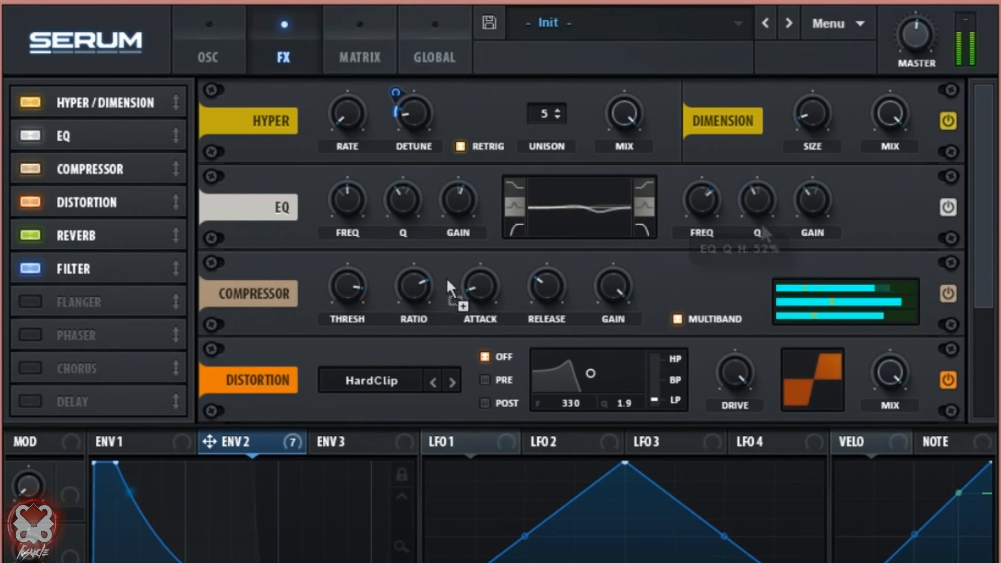
- Modulate the EQ's low-band gain with Env 2 and reset the base gain to its default
{"action": "left_click_drag", "start_coordinate": [446, 277], "coordinate": [434, 220]}
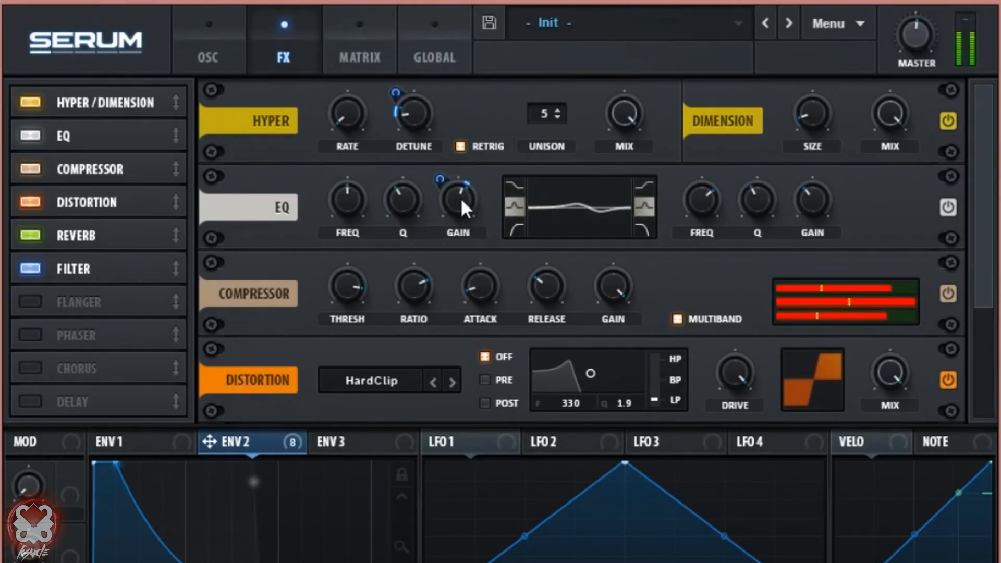
{"action": "mouse_move", "coordinate": [459, 208]}
{"action": "left_click_drag", "start_coordinate": [458, 207], "coordinate": [456, 217]}
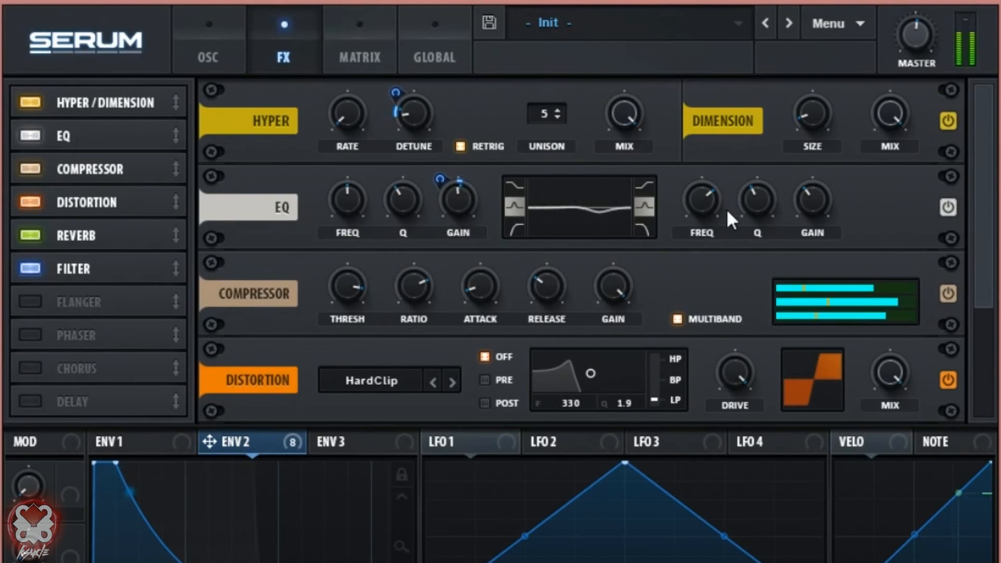
{"action": "double_click", "coordinate": [458, 199]}
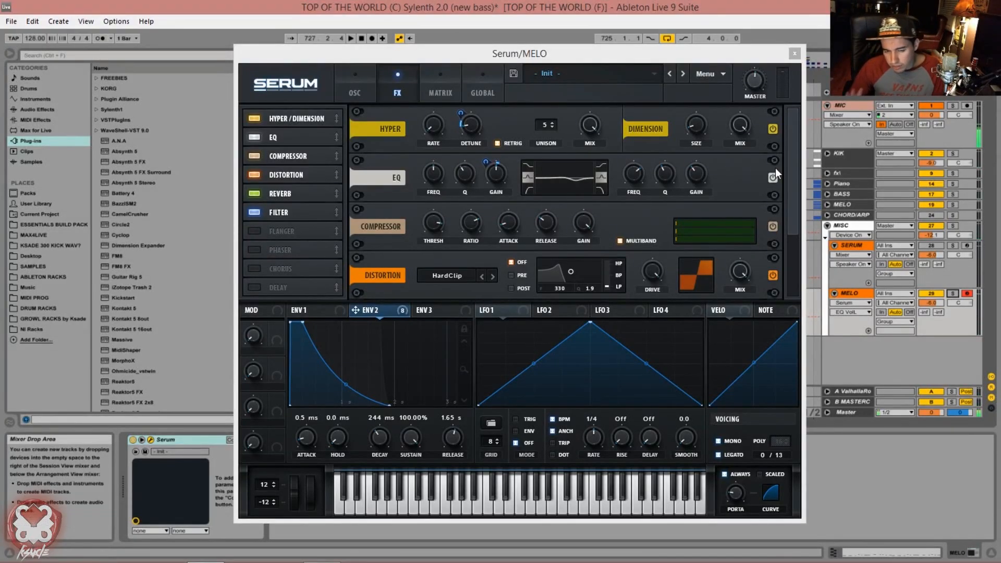
- Modulate the effects filter's cutoff with Env 2 and adjust the modulation depth while the soloed MELO track plays
{"action": "left_click_drag", "start_coordinate": [790, 155], "coordinate": [778, 257]}
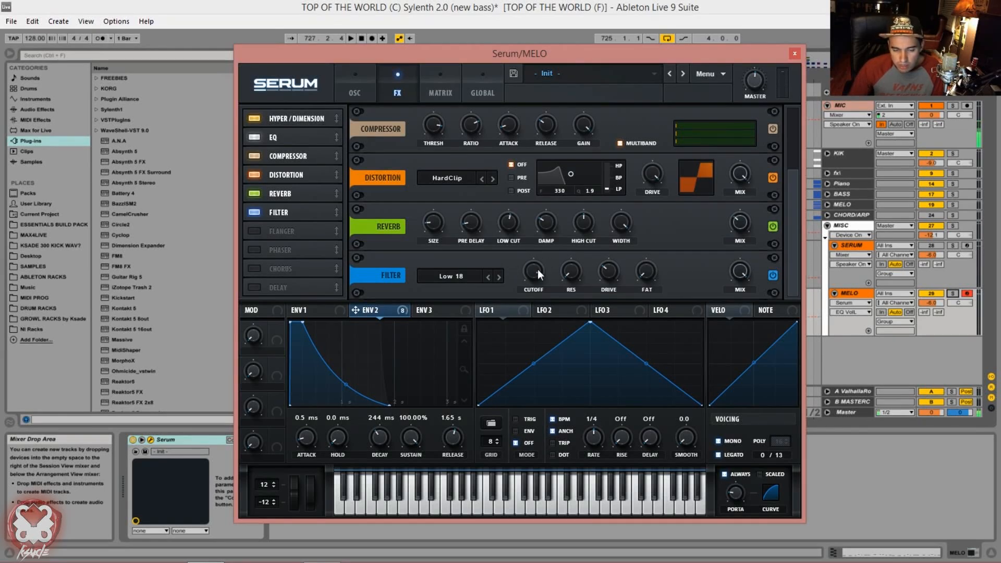
{"action": "left_click_drag", "start_coordinate": [537, 269], "coordinate": [532, 272]}
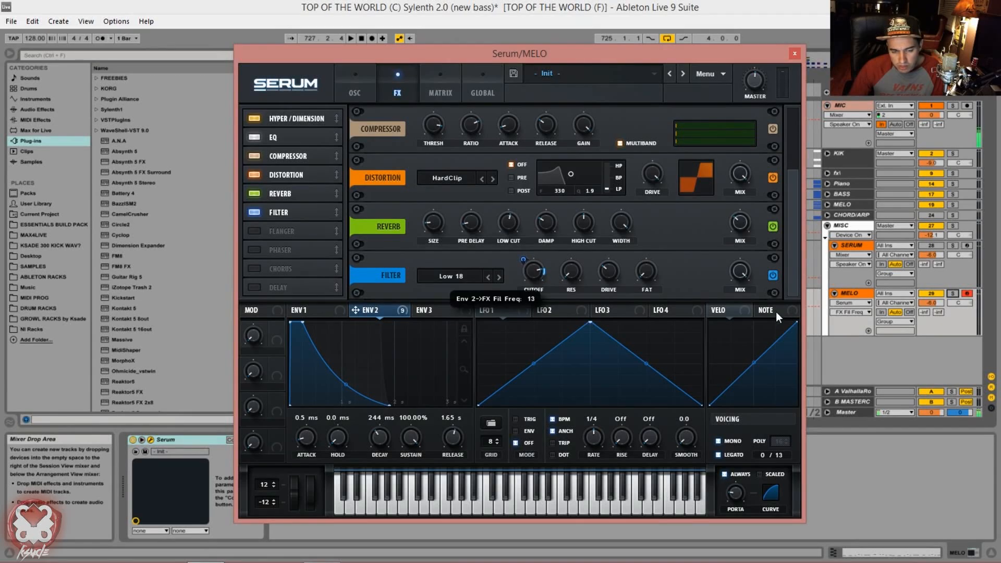
{"action": "left_click", "coordinate": [952, 293]}
{"action": "key", "text": "space"}
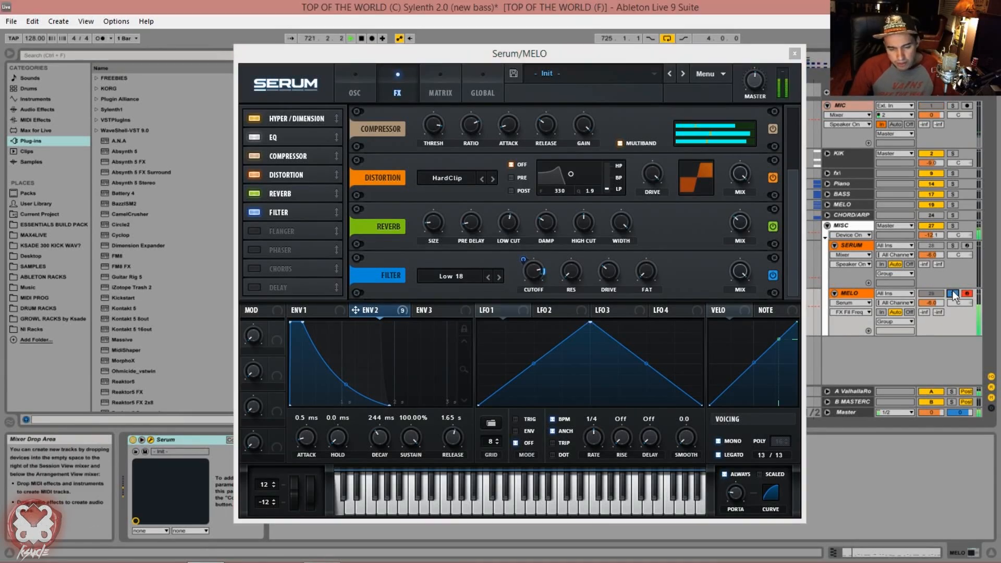
{"action": "mouse_move", "coordinate": [526, 262]}
{"action": "left_mouse_down"}
{"action": "mouse_move", "coordinate": [529, 243]}
{"action": "mouse_move", "coordinate": [526, 261]}
{"action": "mouse_move", "coordinate": [544, 264]}
{"action": "left_mouse_up"}
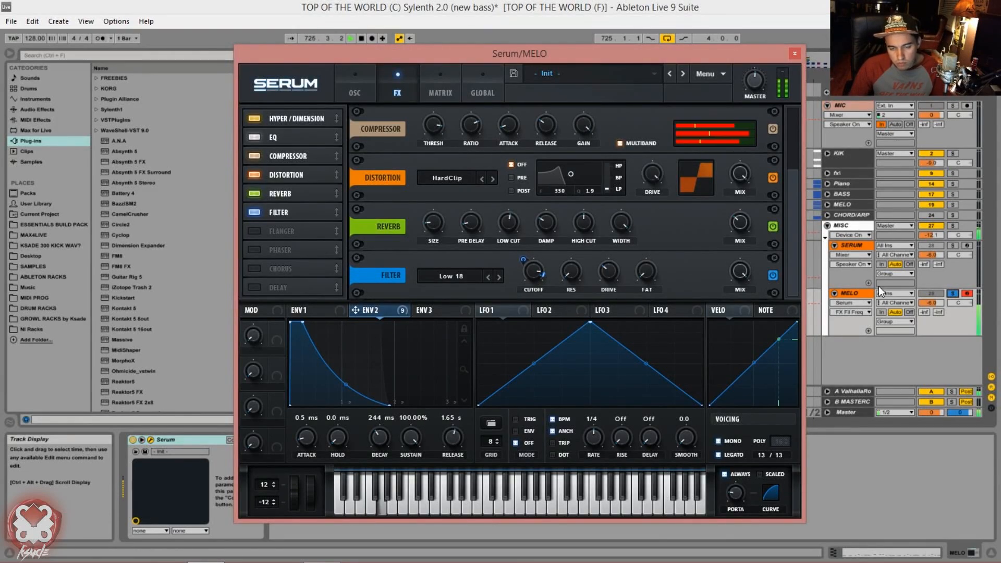
- Stop playback and take the MELO track out of solo
{"action": "key", "text": "space"}
{"action": "left_click", "coordinate": [953, 293]}
{"action": "scroll", "coordinate": [781, 111], "scroll_direction": "up", "scroll_amount": 3}
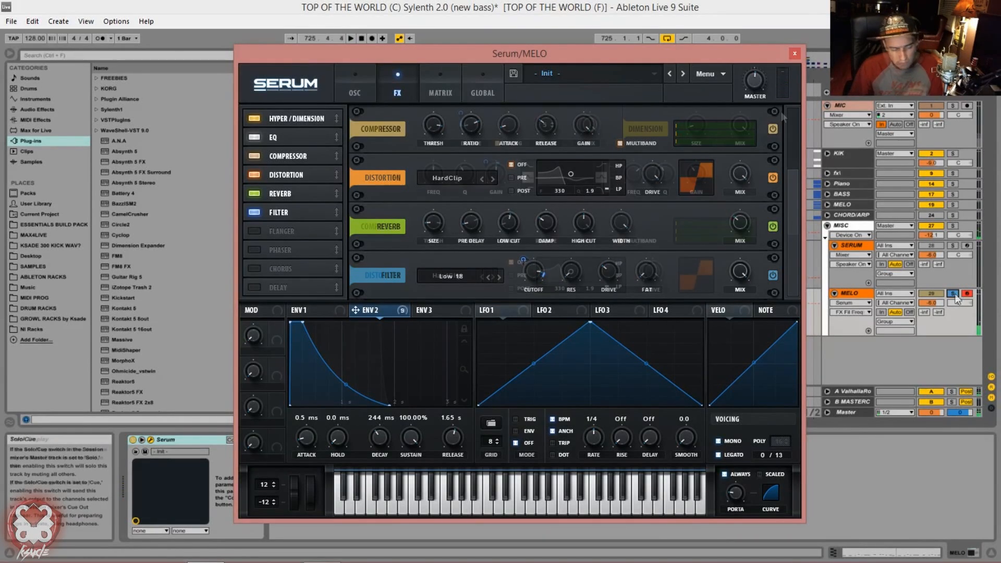